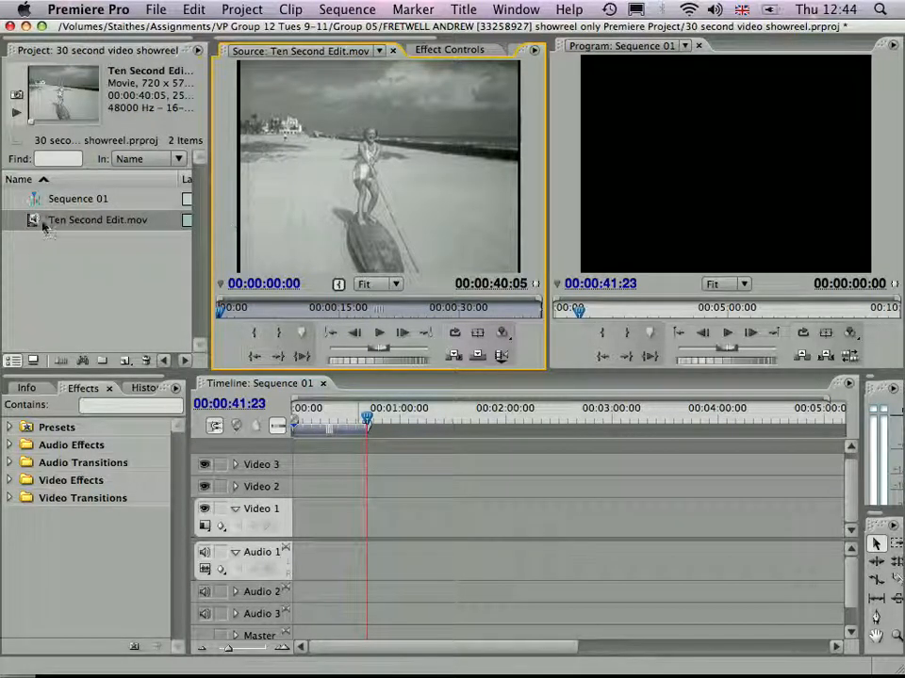
Play through Ten Second Edit.mov in the source monitor and set the In point at 00:00:03:06.
key("space")
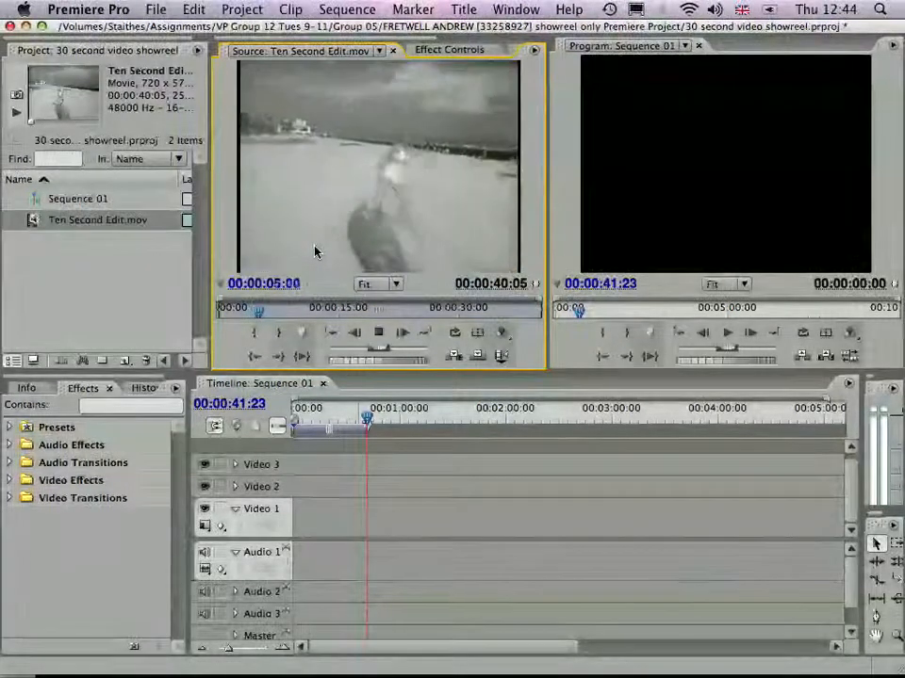
key("k")
key("j")
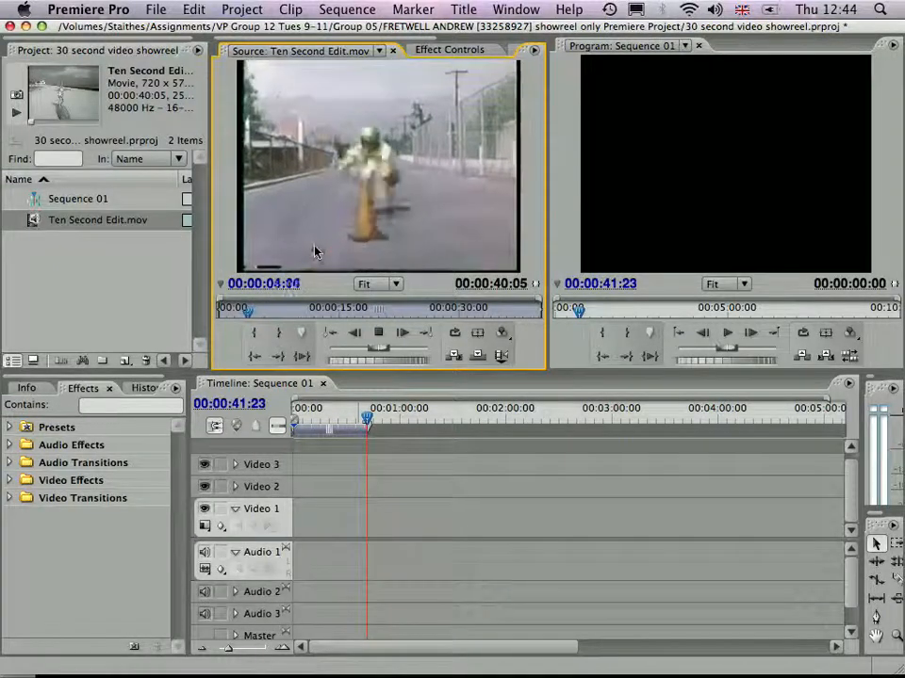
key("l")
key("k")
key("i")
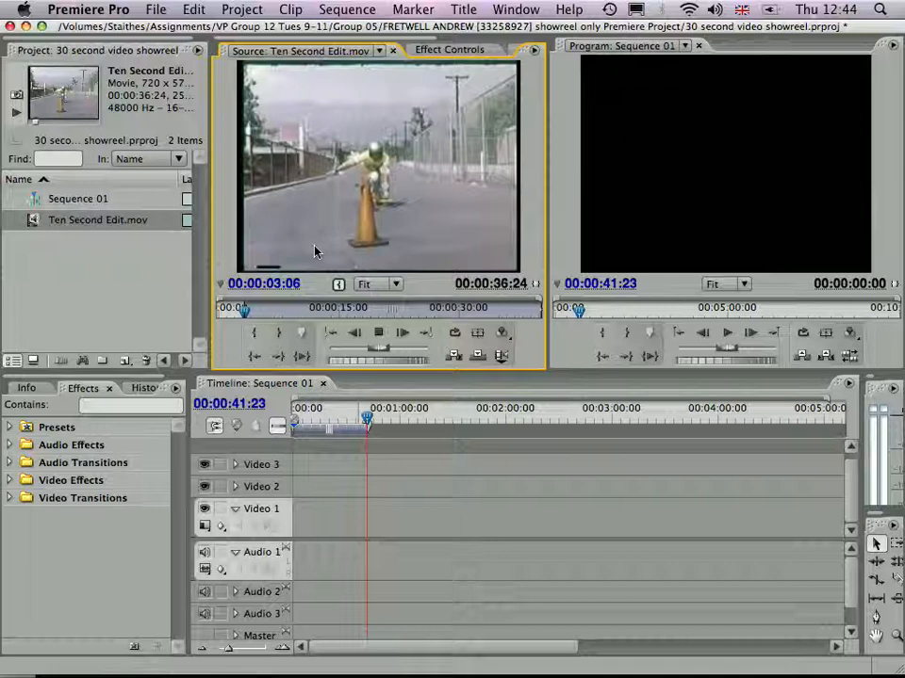
Find the end of the skateboarder shot in the source clip and set the Out point at 00:00:04:15.
key("l")
key("k")
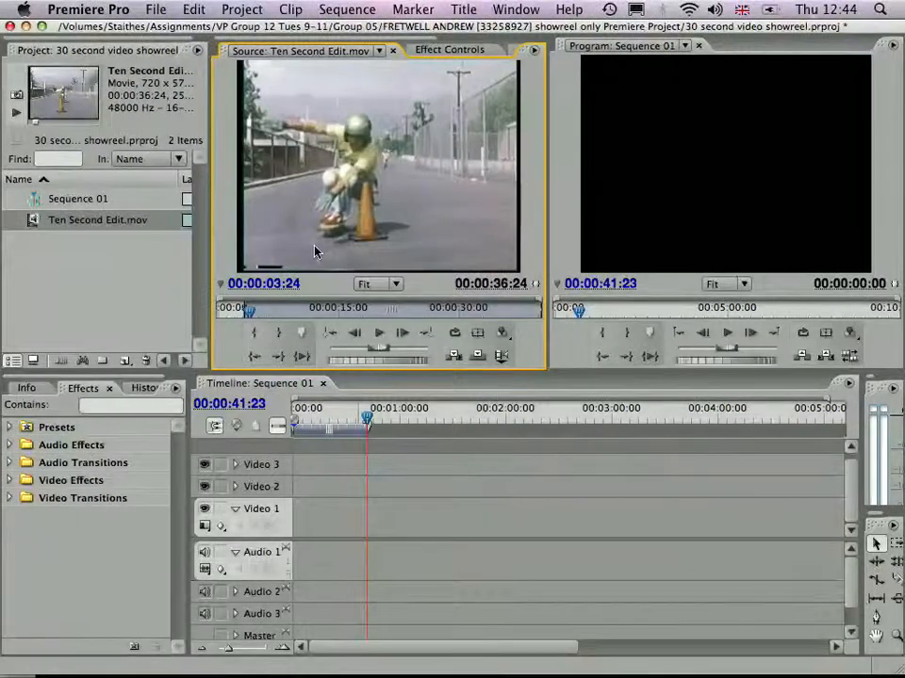
key("l")
key("k")
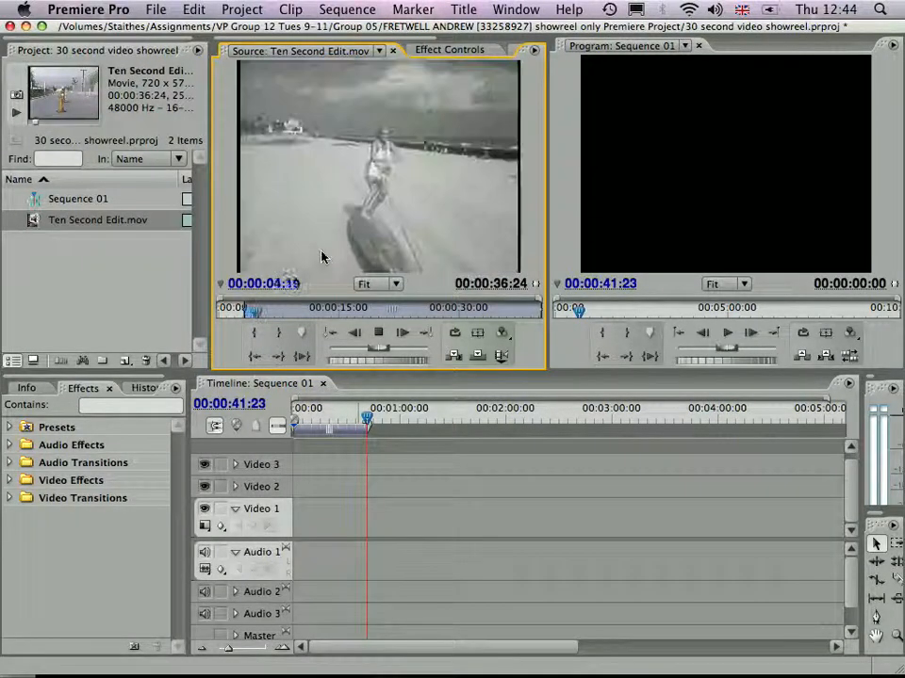
key("Left")
key("Left")
key("Left")
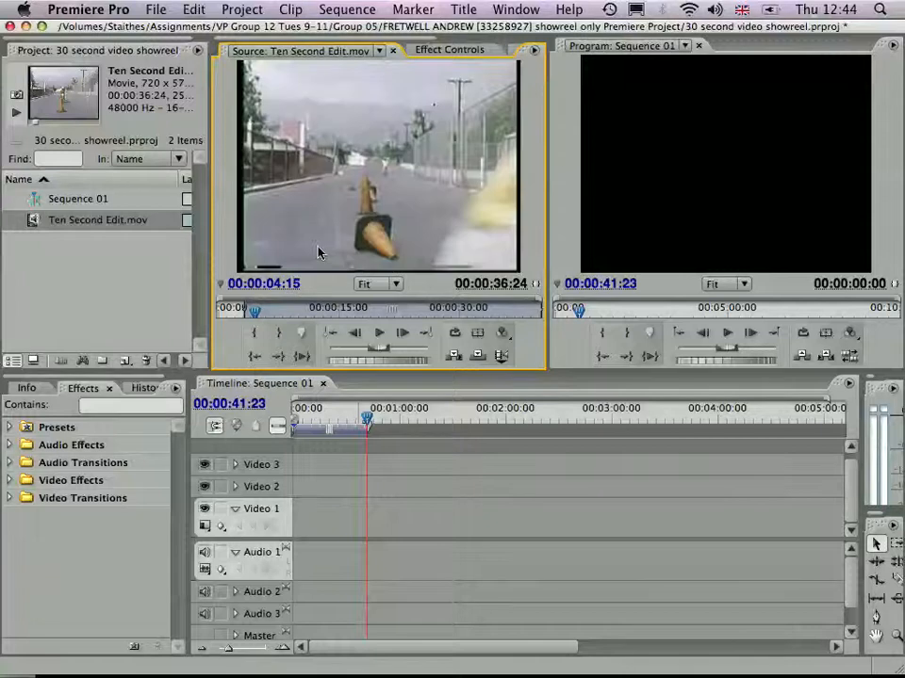
key("o")
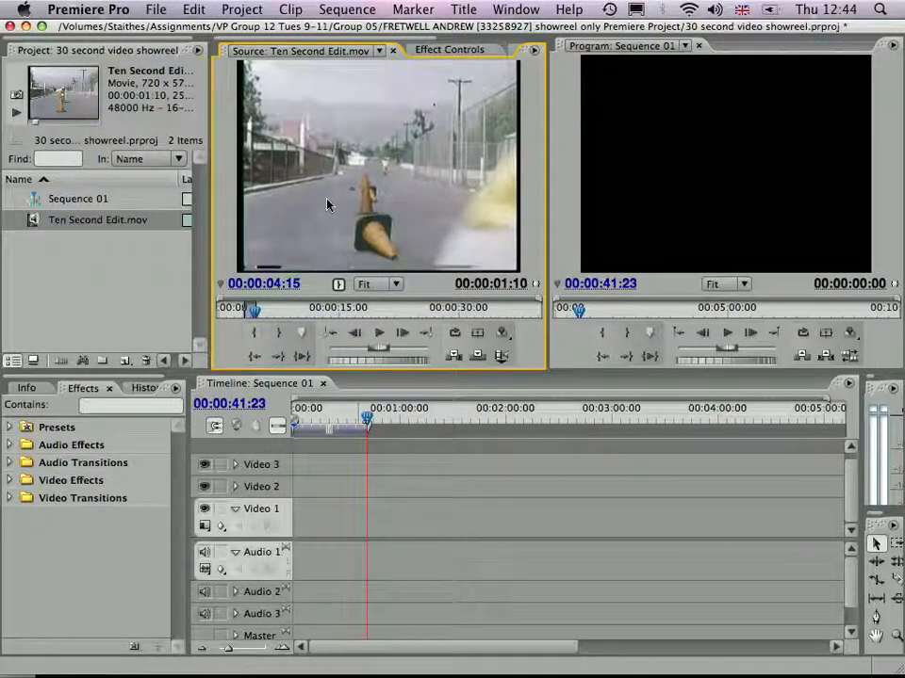
Place the marked clip at the start of Video 1 and Audio 1, and park the playhead at 00:00:00:09.
left_click_drag(324, 202, 298, 525)
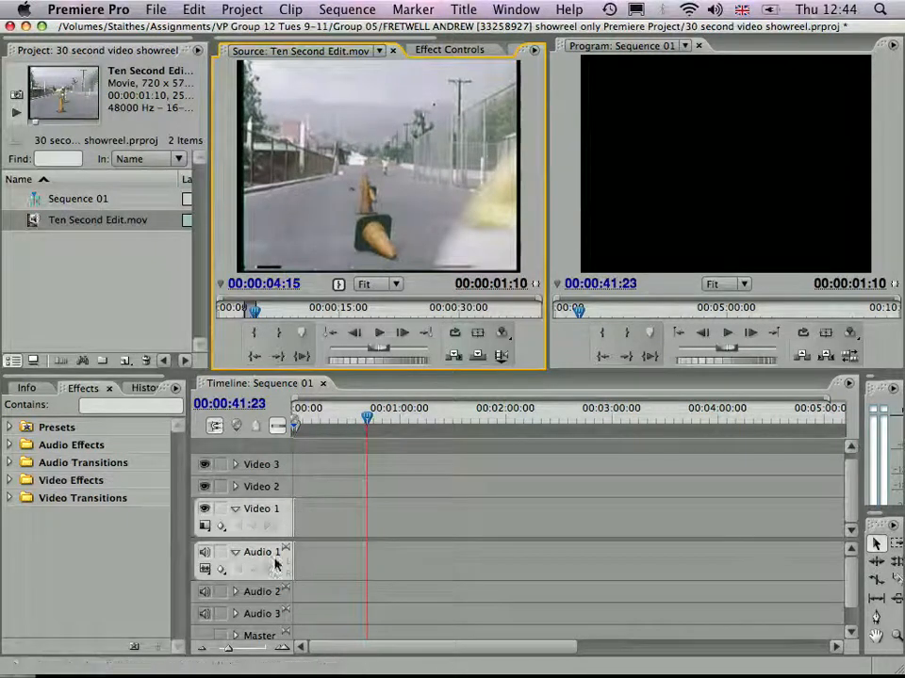
left_click_drag(227, 652, 245, 650)
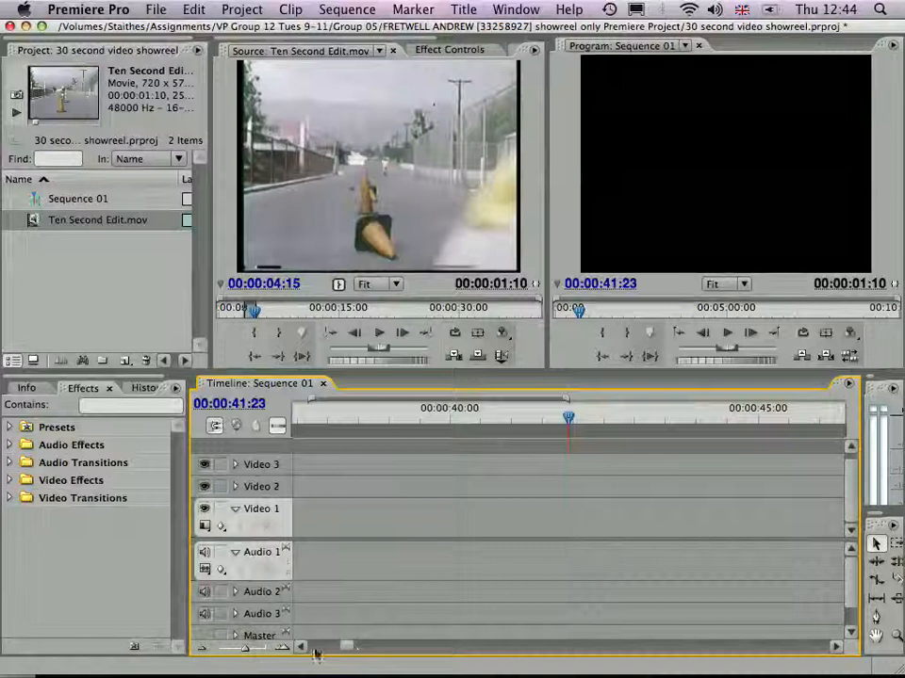
left_click_drag(347, 647, 288, 642)
left_click(320, 414)
mouse_move(320, 415)
left_mouse_down()
mouse_move(330, 414)
mouse_move(315, 415)
left_mouse_up()
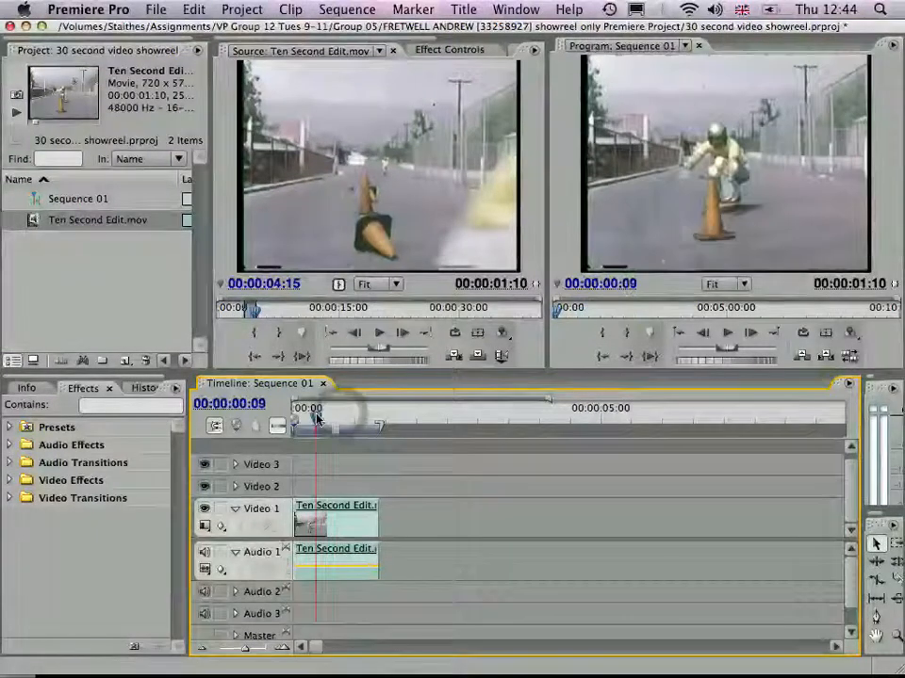
Open the timeline clip, widen the source monitor area and show the clip's effect controls.
double_click(309, 528)
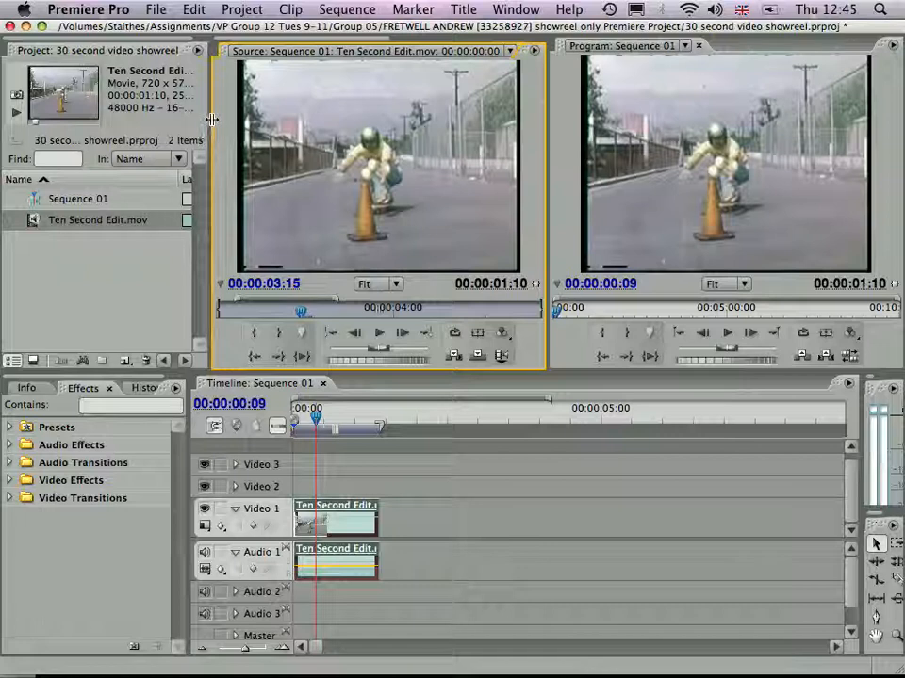
left_click_drag(213, 125, 128, 123)
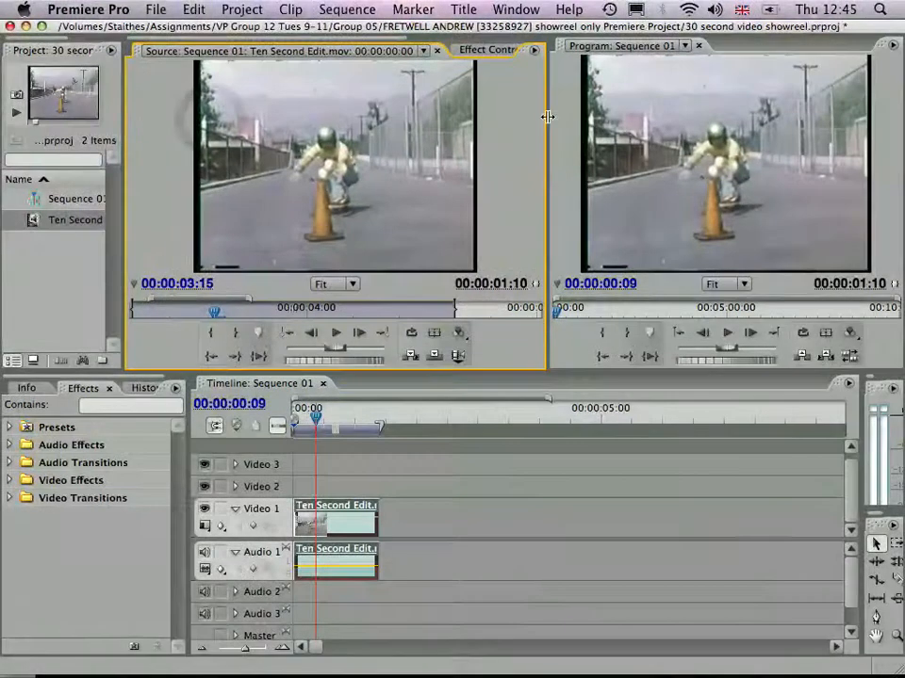
left_click_drag(548, 116, 583, 116)
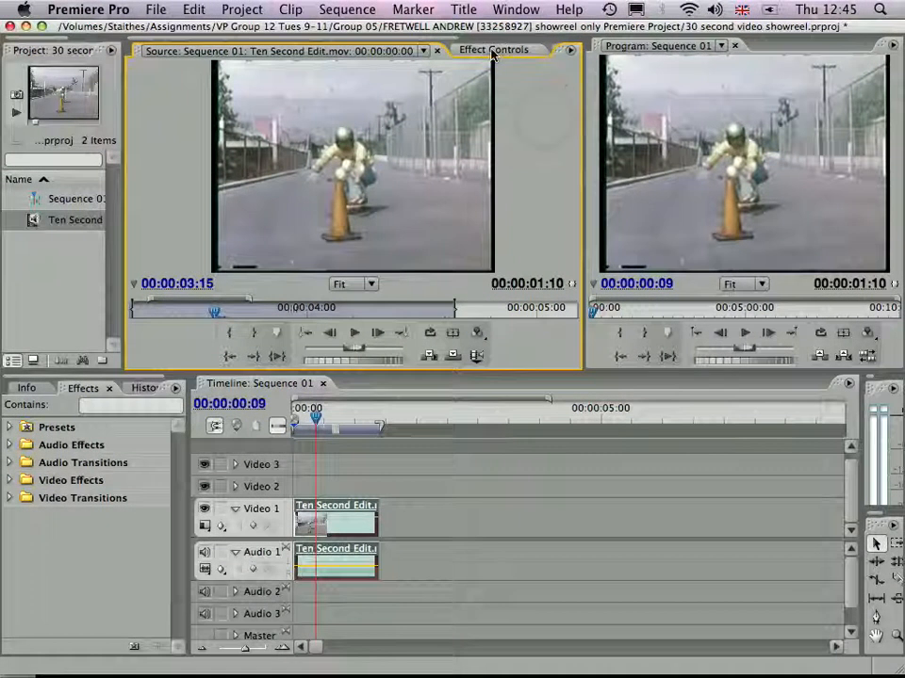
left_click(492, 51)
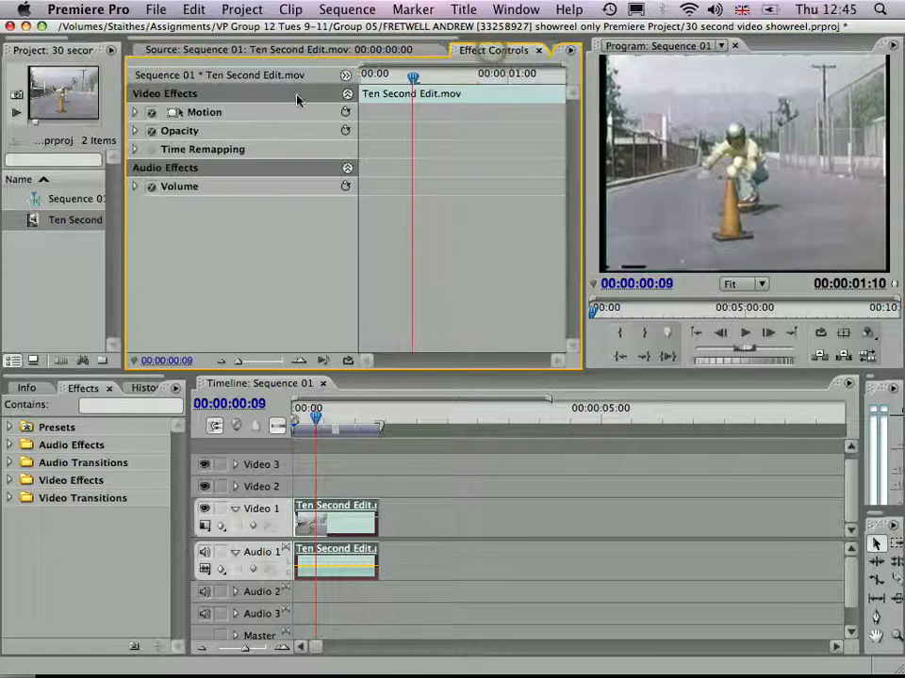
Set the clip's Motion scale to 50.
left_click(135, 112)
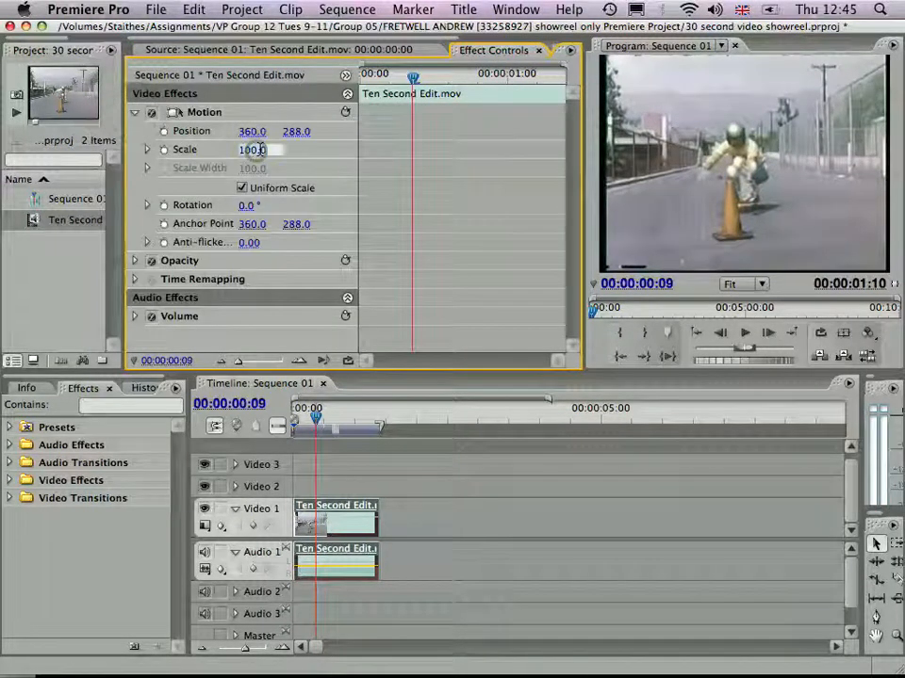
type("50")
key("Return")
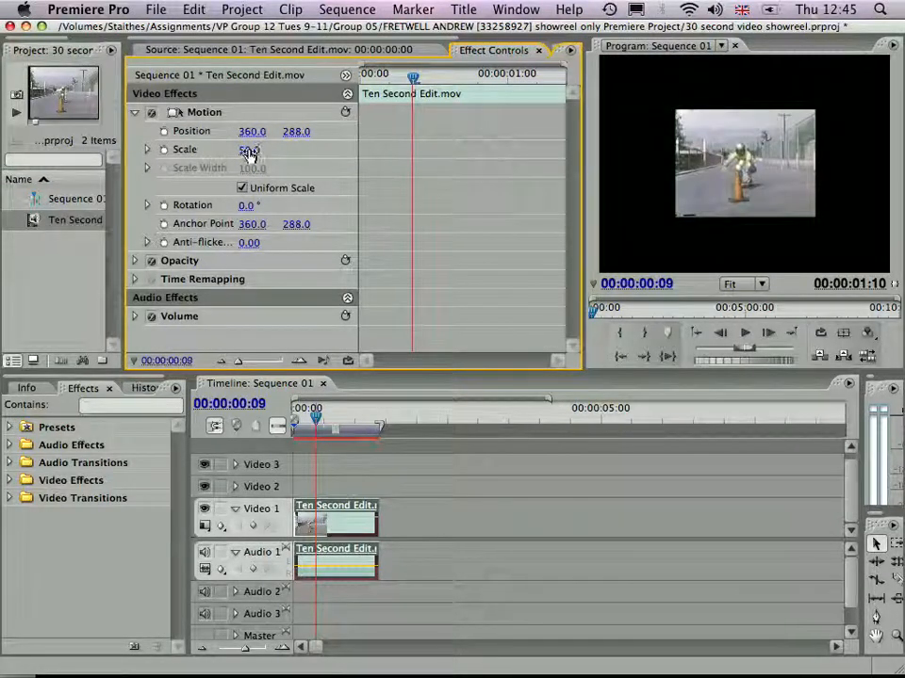
Try shrinking the clip freehand in the program monitor to about 45.1 scale, and return it to 50.
left_click(736, 160)
mouse_move(672, 216)
left_mouse_down()
mouse_move(731, 173)
mouse_move(667, 215)
mouse_move(679, 213)
left_mouse_up()
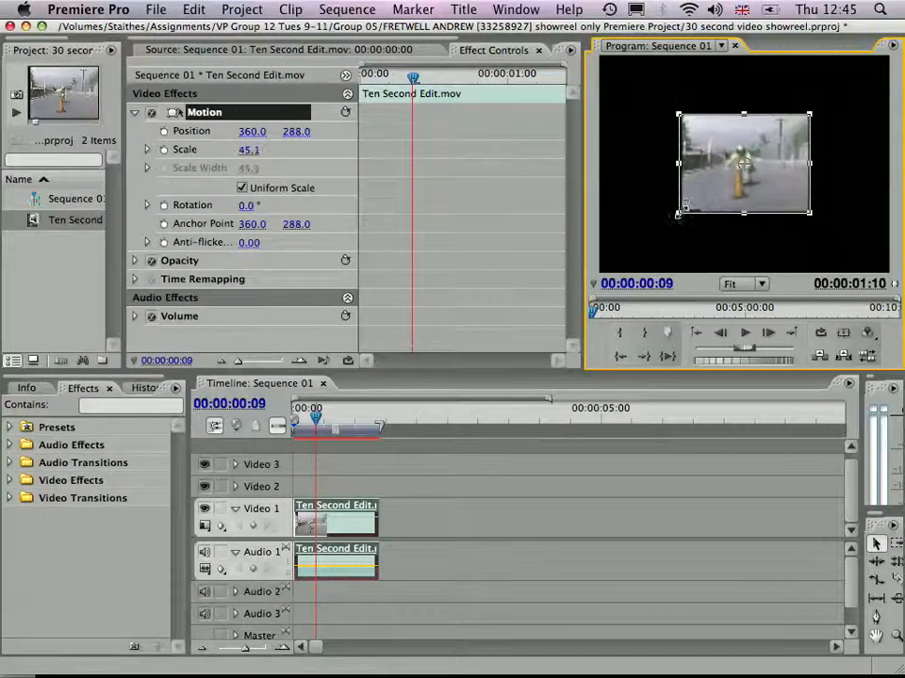
left_click(251, 150)
type("50")
key("Return")
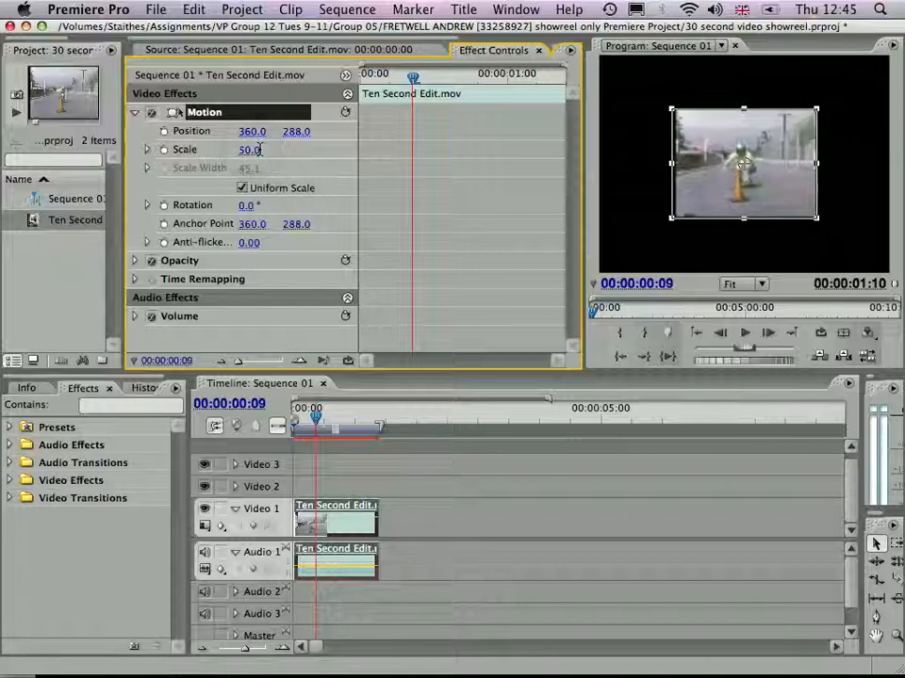
Set the program monitor's magnification to 25%.
left_click(753, 287)
left_click(749, 343)
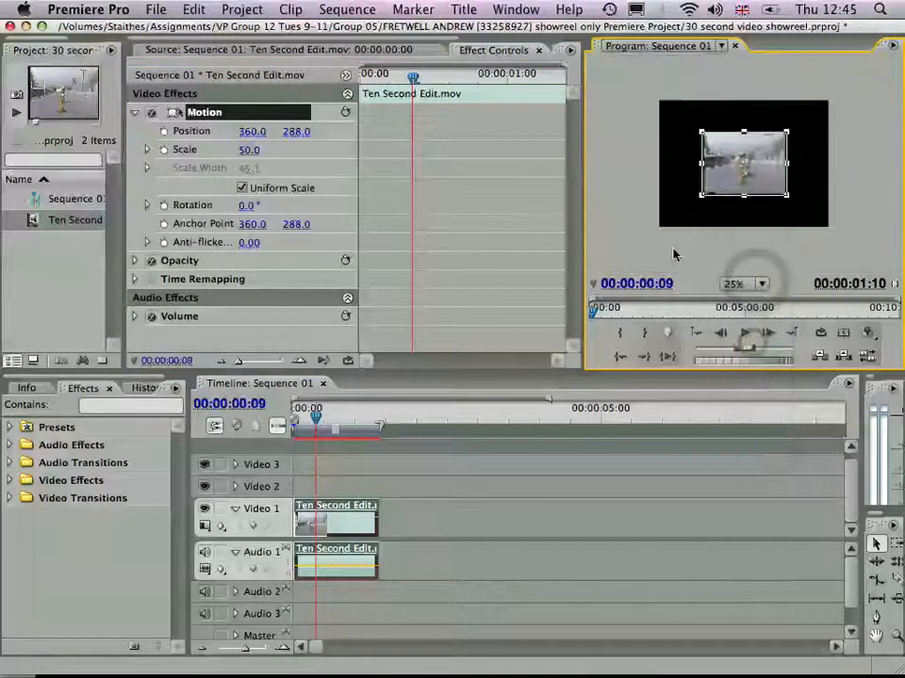
Try enlarging the clip beyond the frame to about 108.3 scale, and return it to 50.
left_click_drag(701, 195, 664, 229)
left_click(252, 150)
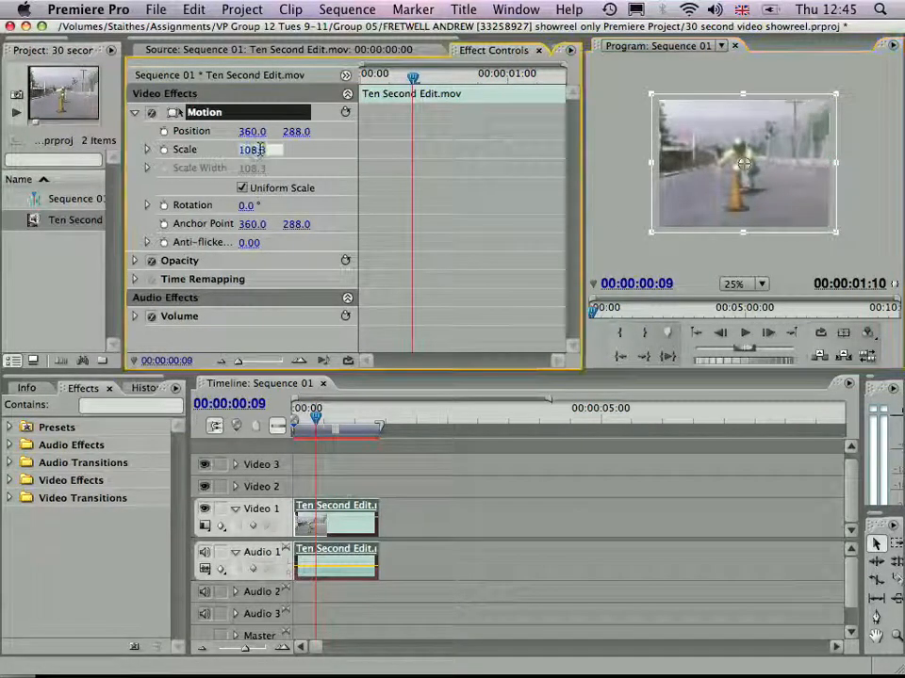
type("50")
key("Return")
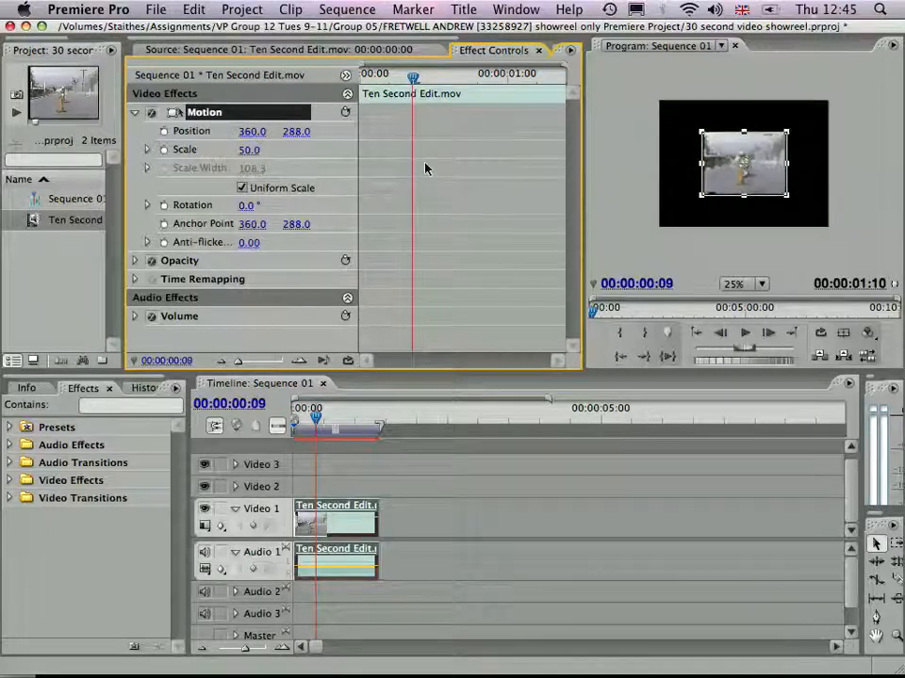
Move the half-size clip into the upper-left quarter of the frame, at about position 168.8, 144.0.
left_click_drag(744, 168, 701, 138)
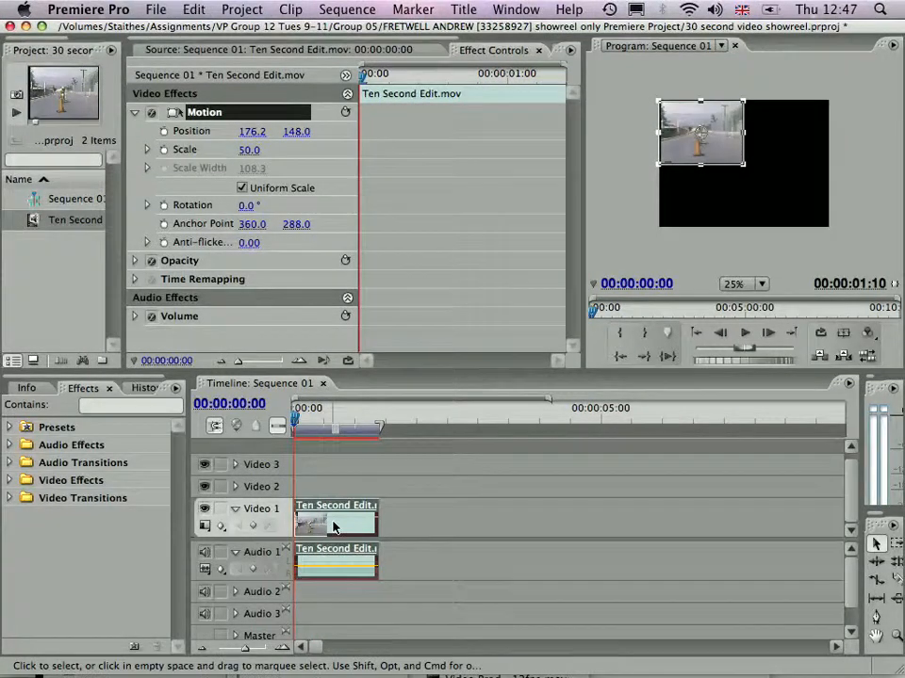
double_click(335, 528)
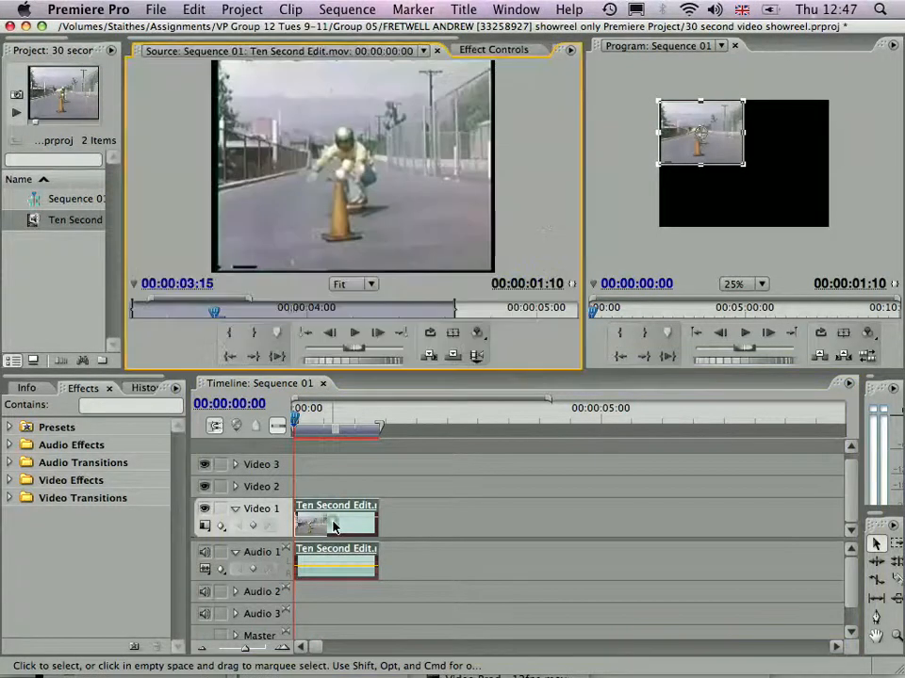
left_click(497, 52)
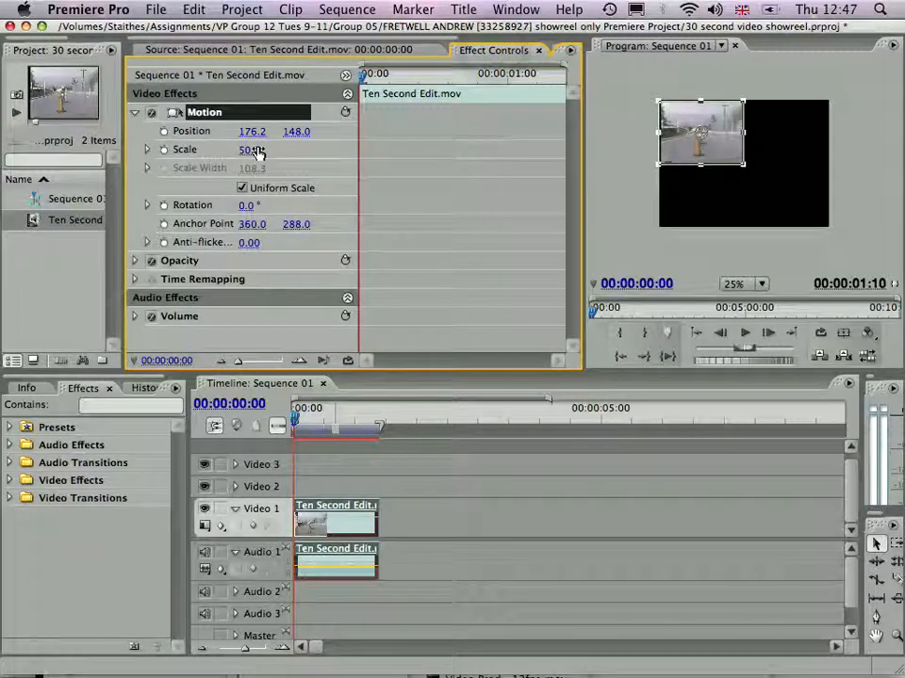
mouse_move(705, 132)
left_mouse_down()
mouse_move(720, 146)
mouse_move(698, 136)
left_mouse_up()
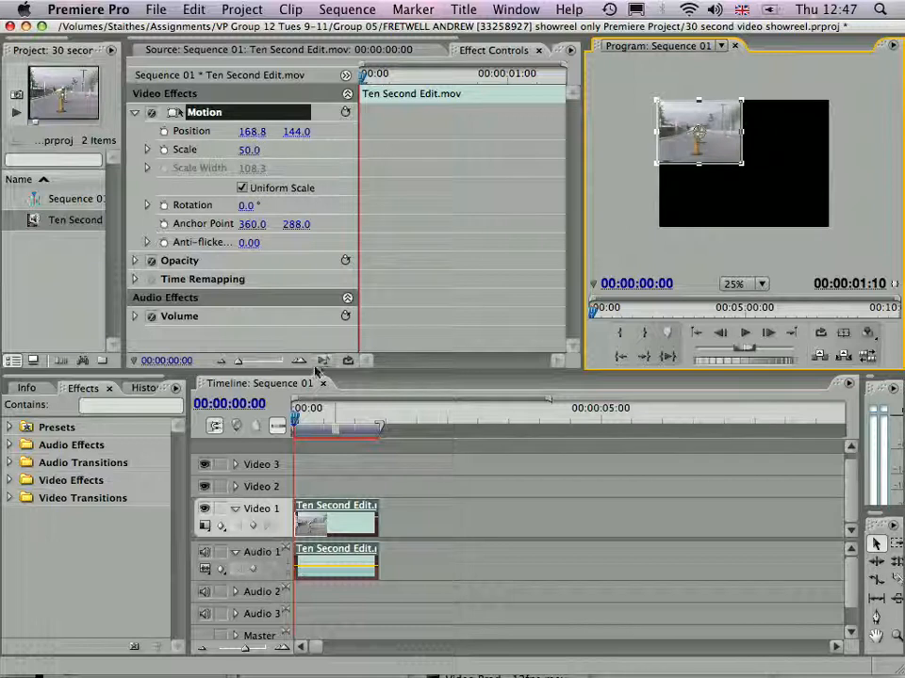
Copy the Video 1 clip and paste it at the sequence start on Video 2 and Video 3.
left_click(328, 528)
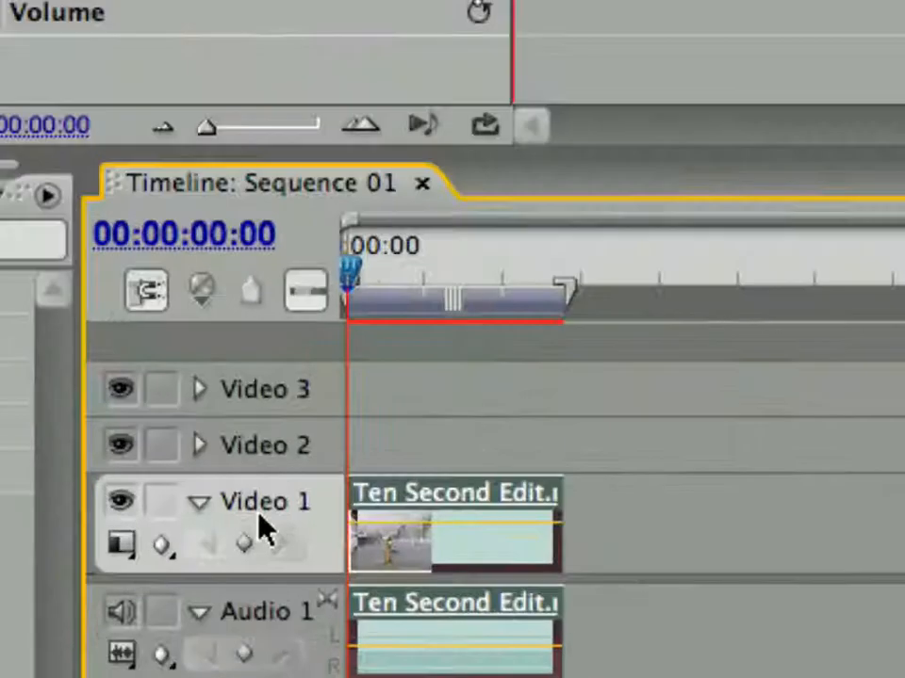
left_click(317, 448)
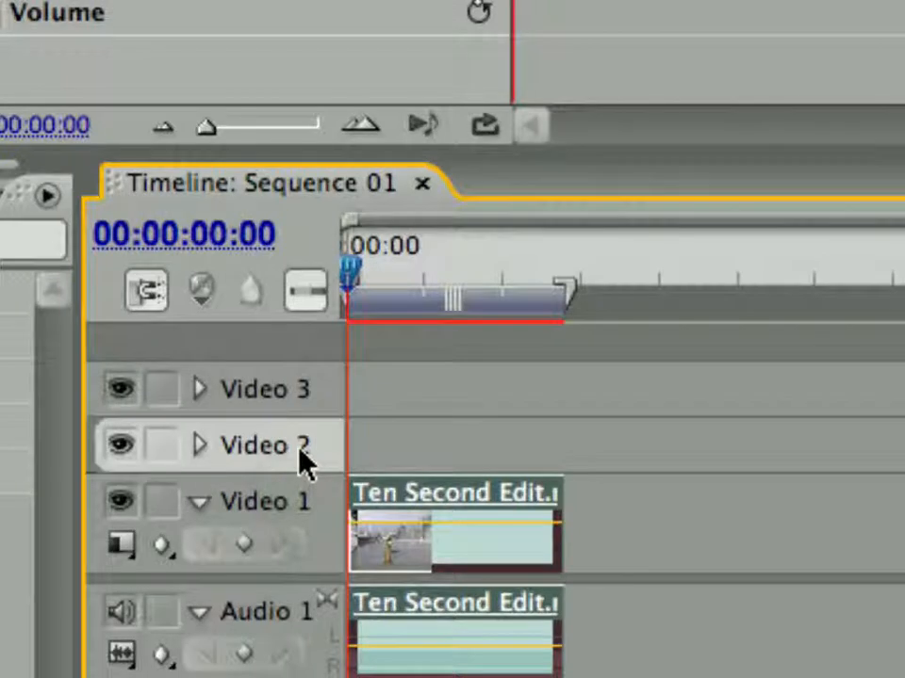
key("super+v")
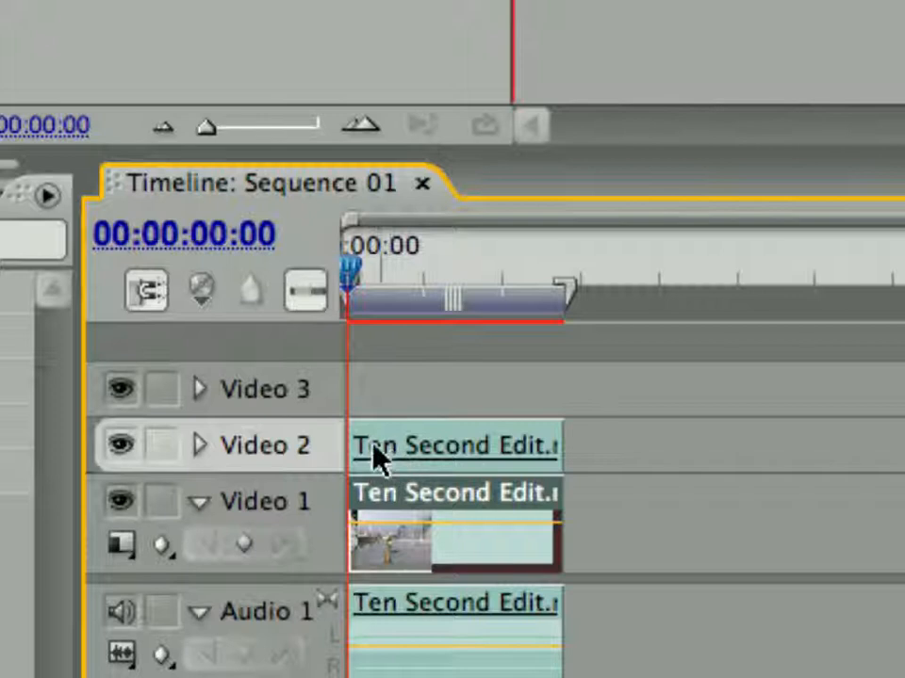
left_click(335, 411)
key("super+v")
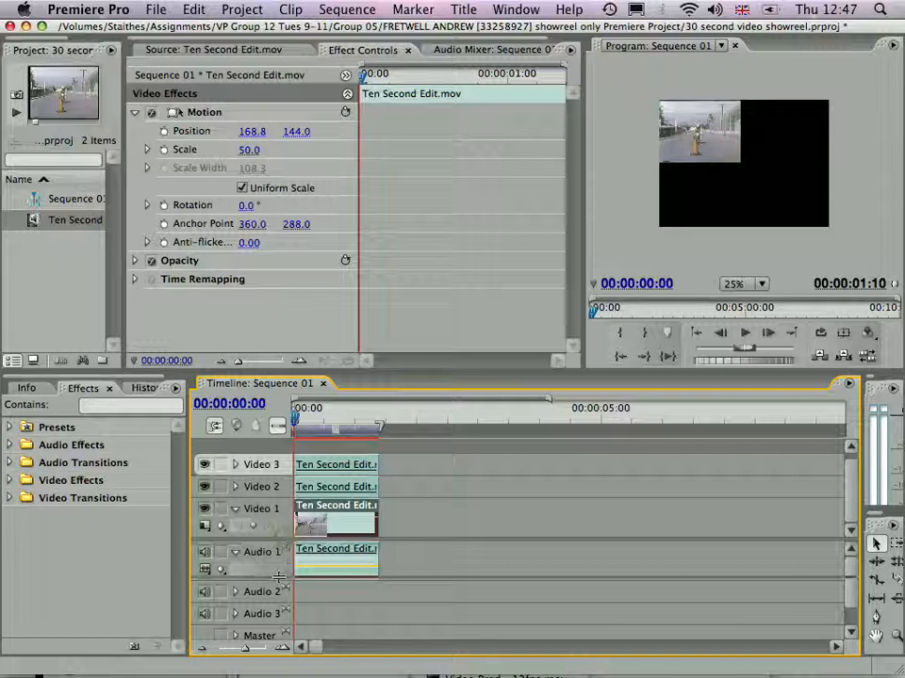
Make room above Video 3 and add one video track after the last track, with 0 audio tracks.
left_click_drag(287, 539, 287, 569)
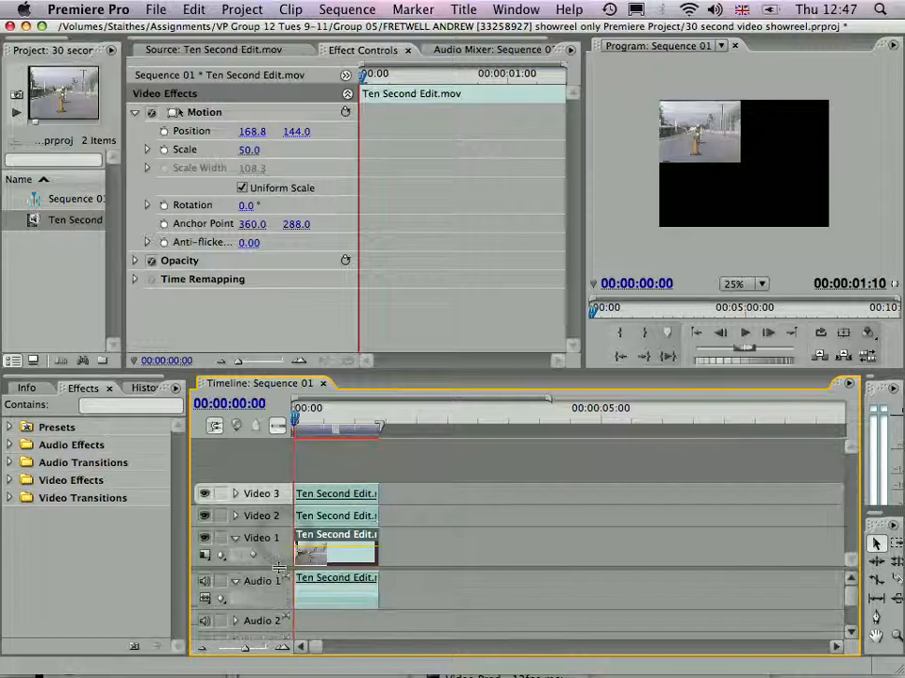
right_click(286, 496)
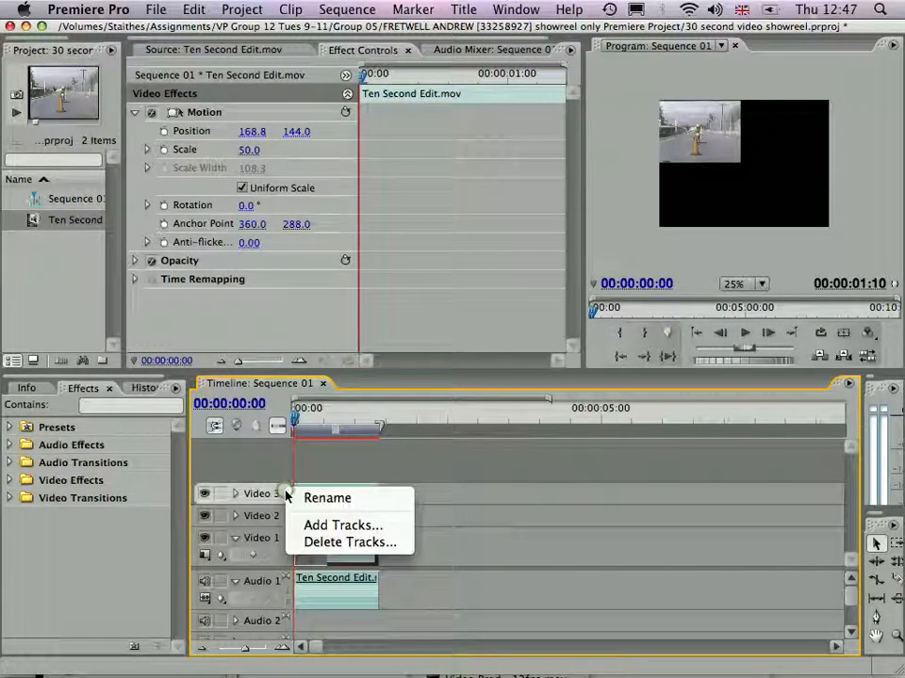
left_click(310, 528)
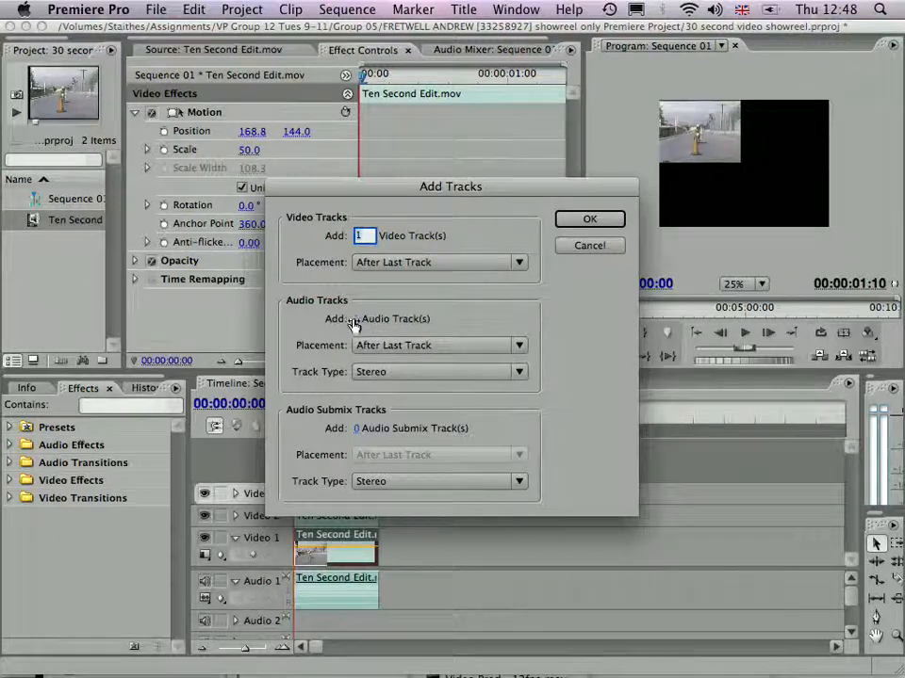
left_click_drag(357, 321, 337, 320)
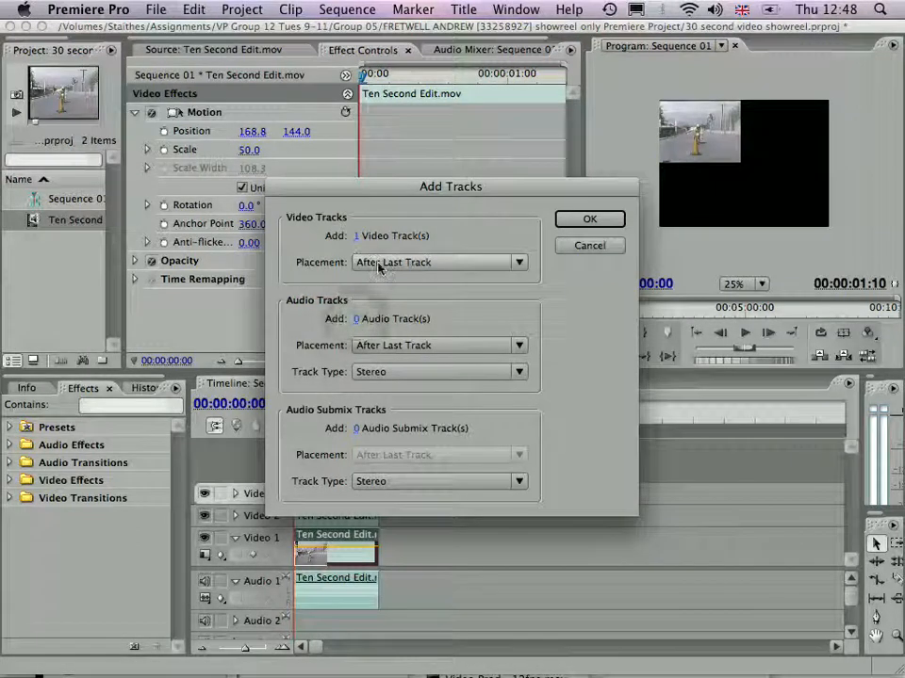
left_click_drag(279, 186, 385, 182)
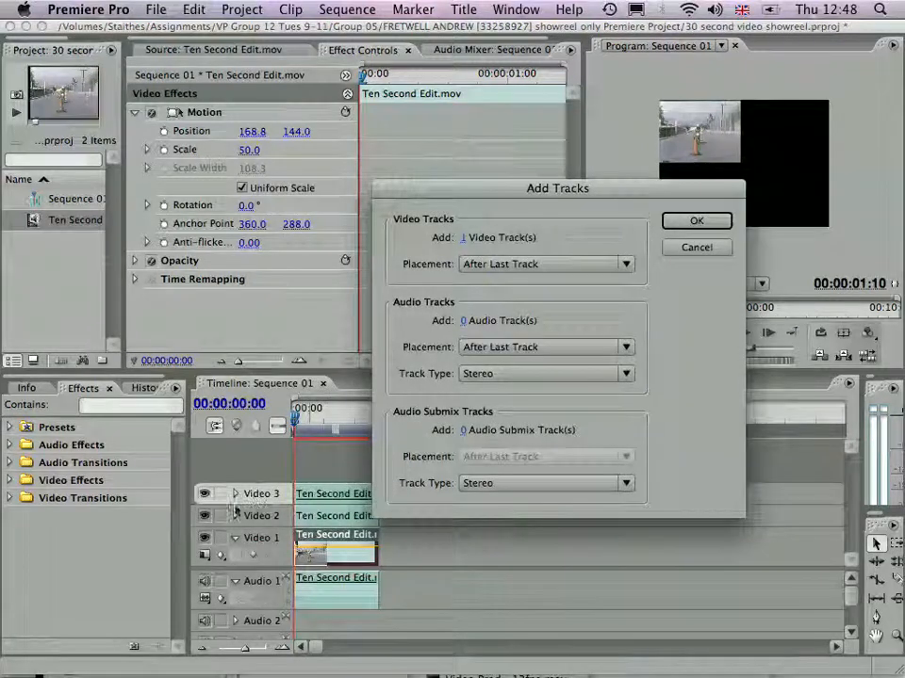
left_click(695, 221)
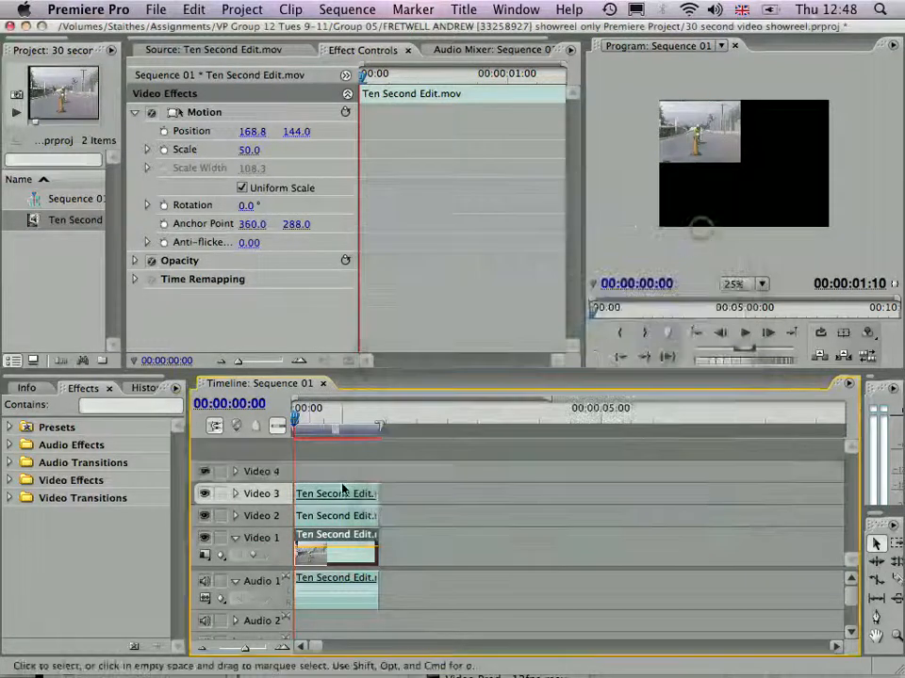
Paste the clip onto Video 4, move that copy to the lower-right quarter (543.8, 436.0) and the Video 3 copy to the upper-right (540.0, 148.0).
left_click(280, 474)
key("super+v")
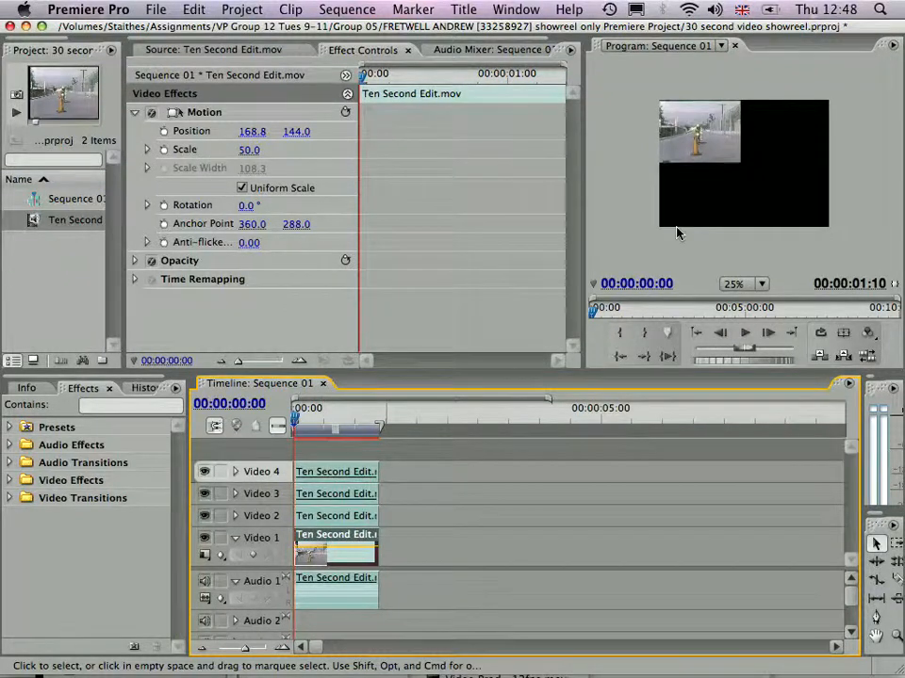
left_click_drag(690, 139, 789, 139)
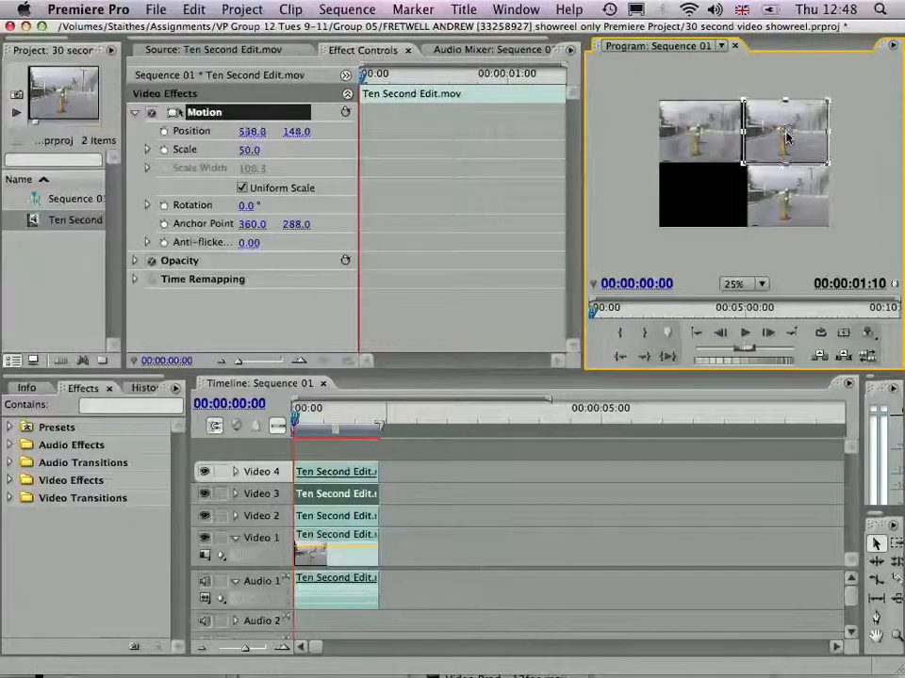
Move the Video 2 copy into the lower-left quarter at 172.5, 436.0, and nudge the Video 1 clip to 176.2, 140.0.
left_click_drag(712, 139, 711, 190)
key("super+z")
left_click_drag(701, 137, 696, 200)
left_click(639, 189)
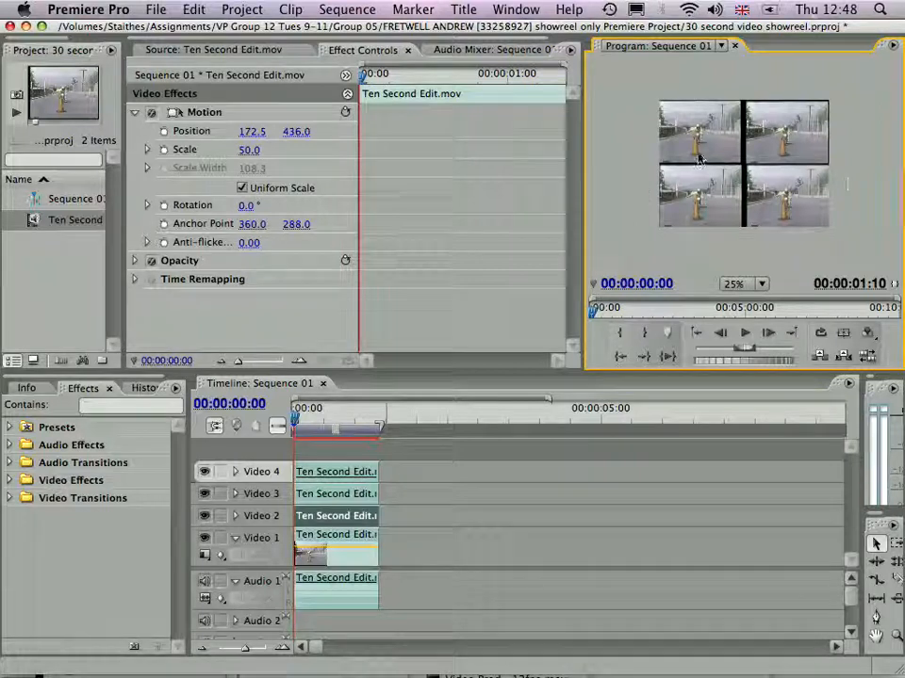
left_click(714, 142)
left_click_drag(709, 139, 700, 135)
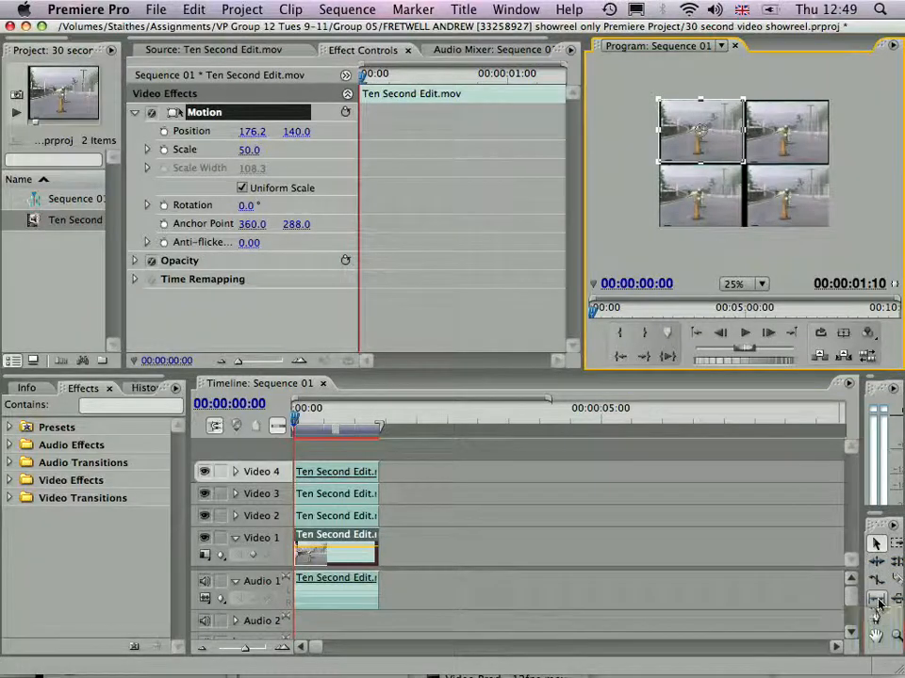
Slip the Video 4 and Video 3 clips to later source footage without moving them on the timeline.
left_click(877, 599)
left_click_drag(336, 471, 234, 471)
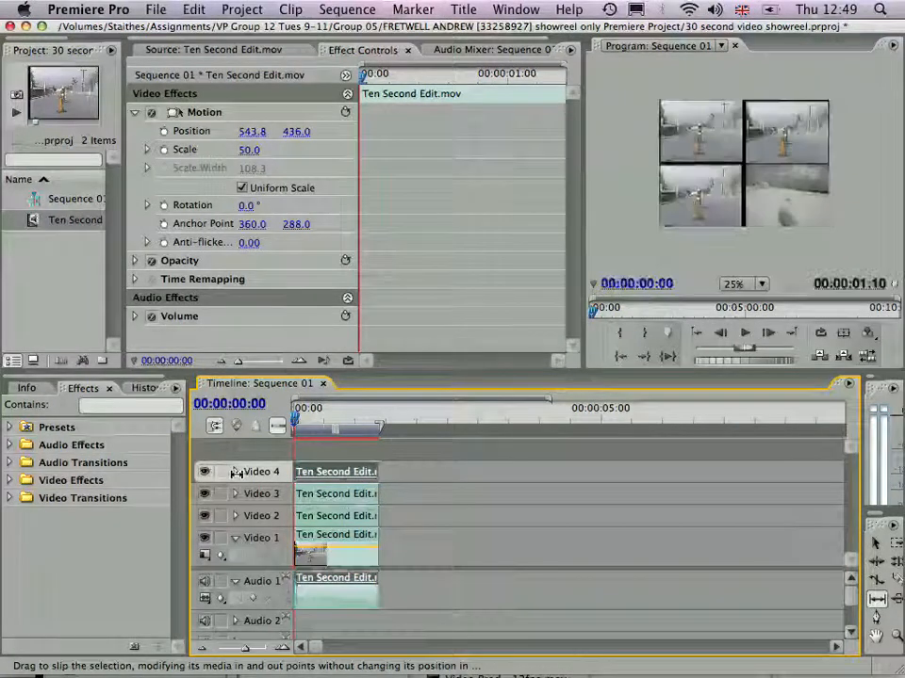
left_click_drag(343, 494, 209, 488)
left_click_drag(336, 472, 74, 485)
Slip the Video 2 clip to later source footage so that its quarter shows a skateboarding shot.
left_click_drag(359, 515, 298, 516)
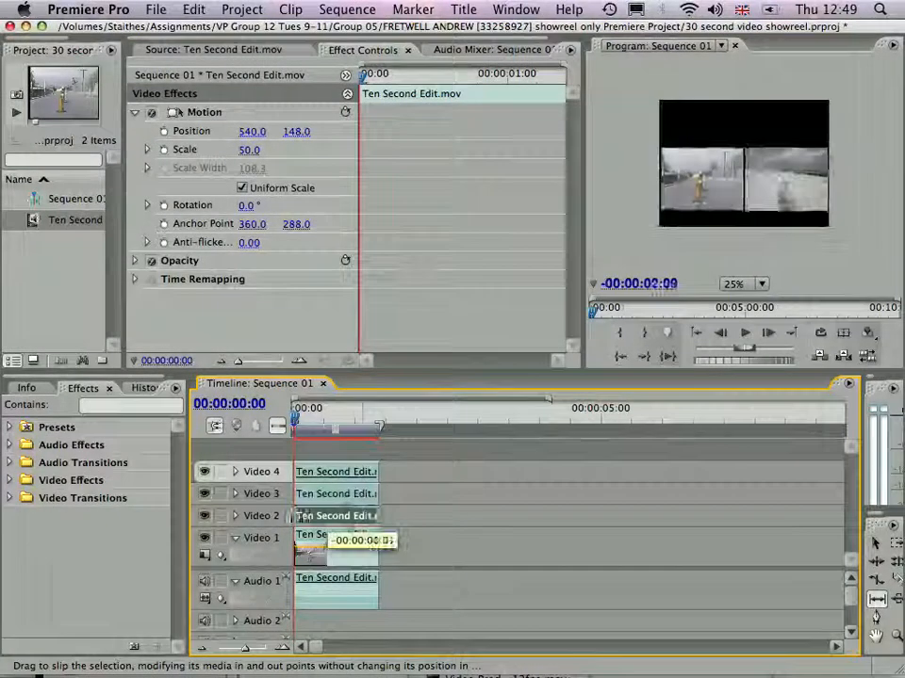
left_click_drag(144, 500, 5, 474)
left_click(304, 534)
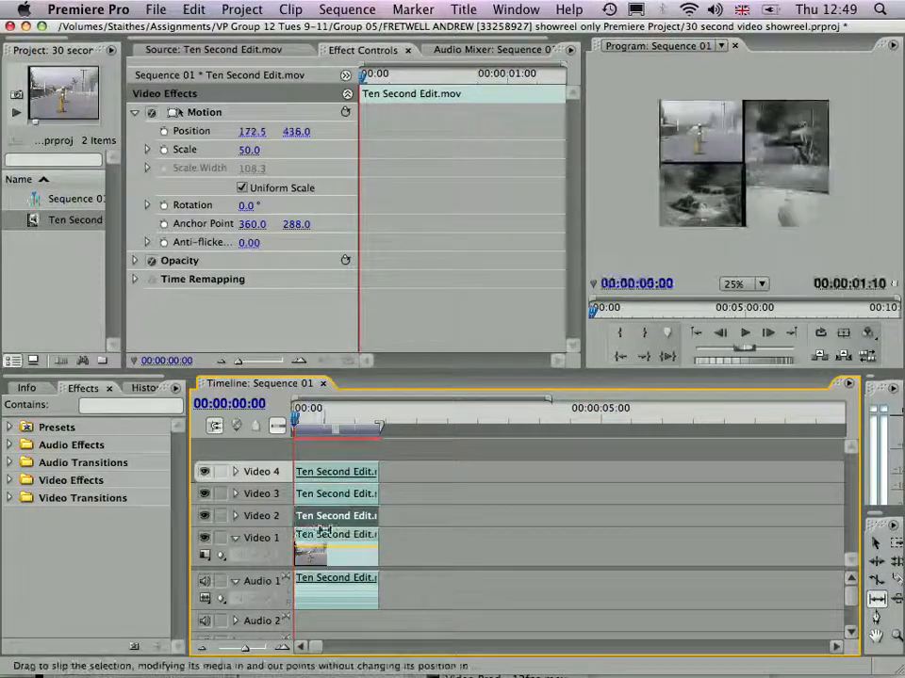
left_click_drag(356, 514, 186, 518)
left_click_drag(249, 516, 309, 516)
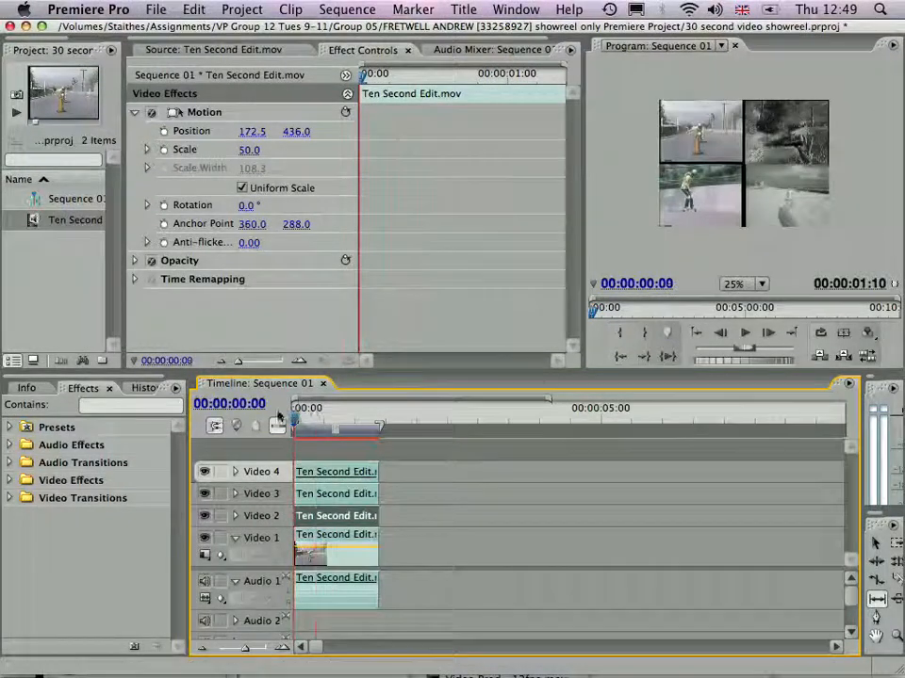
Play back the sequence to check the four different shots in the split screen.
key("space")
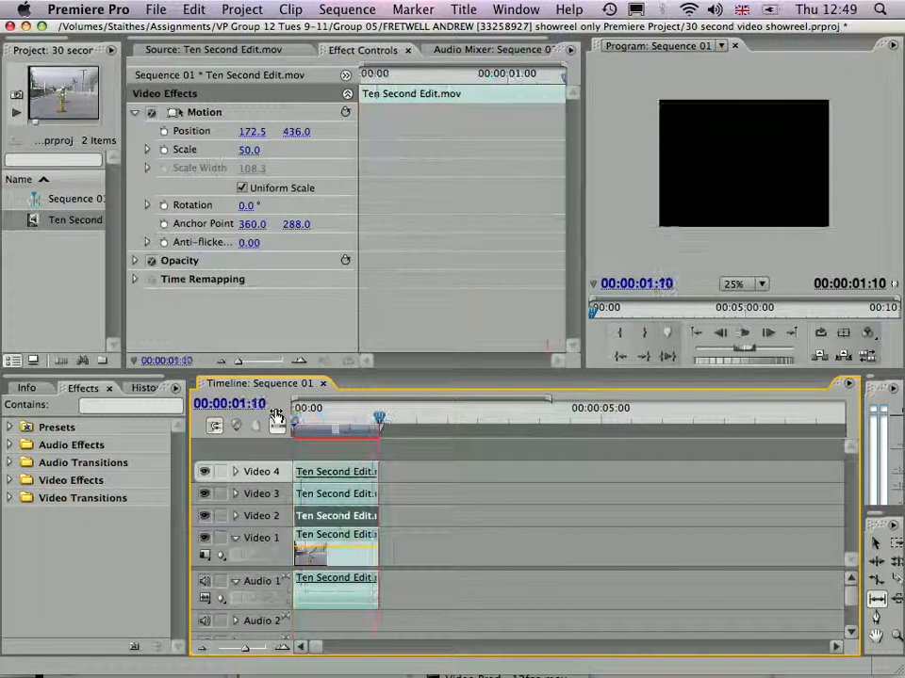
key("space")
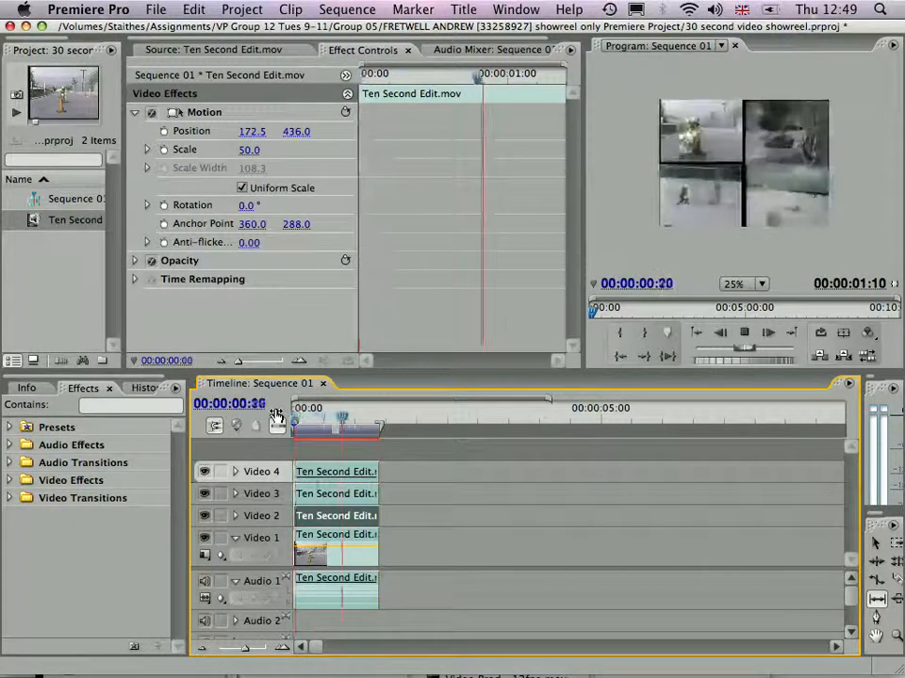
key("space")
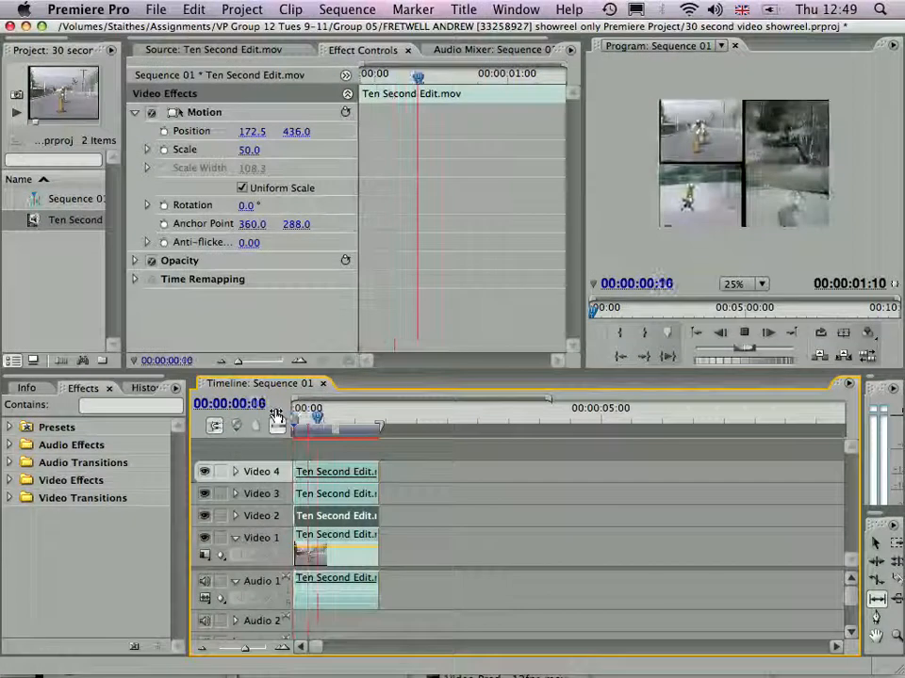
Rearrange the quarters: Video 4 clip upper right at 543.8, 140.0, Video 3 clip lower left at 176.2, 436.0, Video 2 clip lower right.
left_click(790, 140)
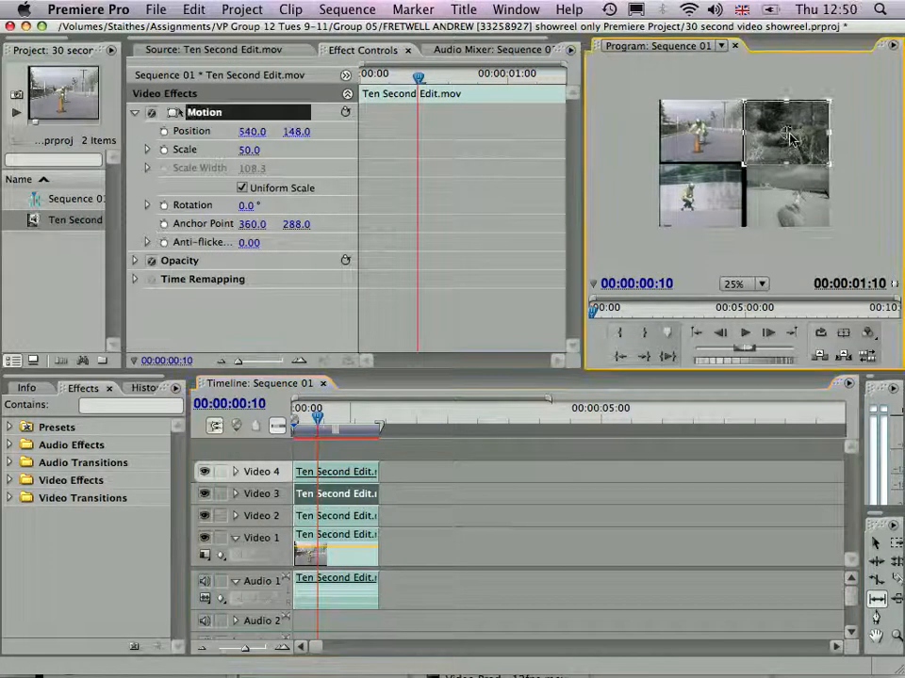
left_click_drag(790, 140, 812, 238)
mouse_move(780, 139)
left_mouse_down()
mouse_move(784, 179)
mouse_move(783, 128)
left_mouse_up()
key("super+z")
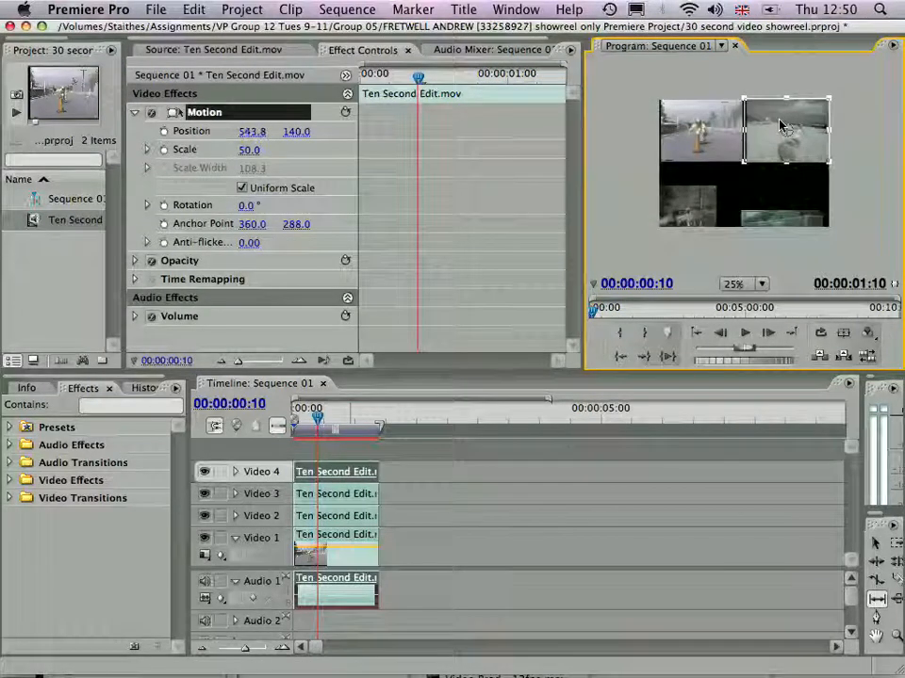
left_click_drag(779, 187, 713, 196)
left_click(638, 172)
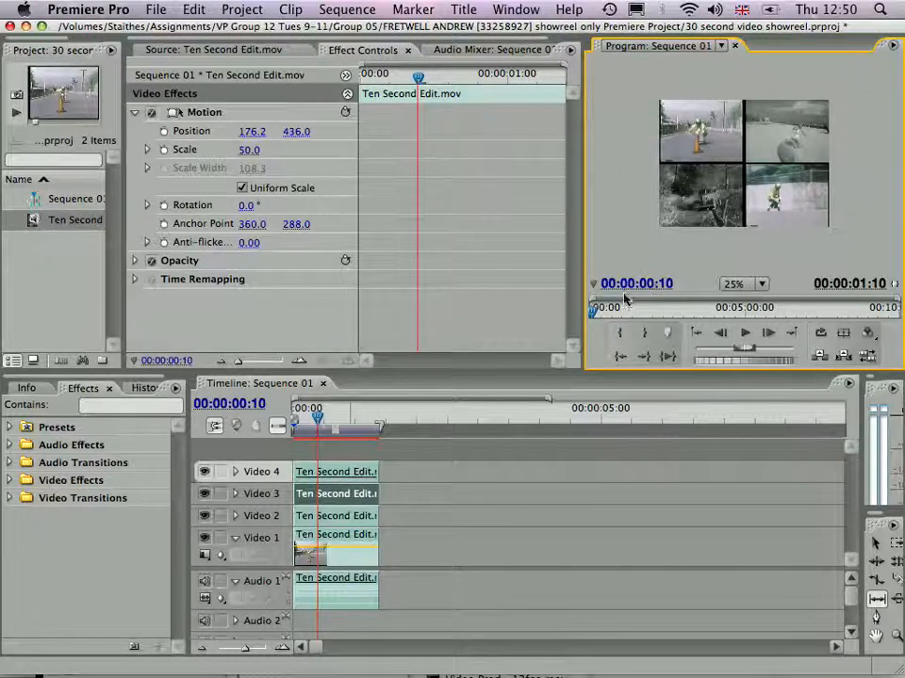
Play the rearranged split screen from the start to the end, return to the Selection tool and deselect the clip.
left_click_drag(315, 419, 294, 419)
key("space")
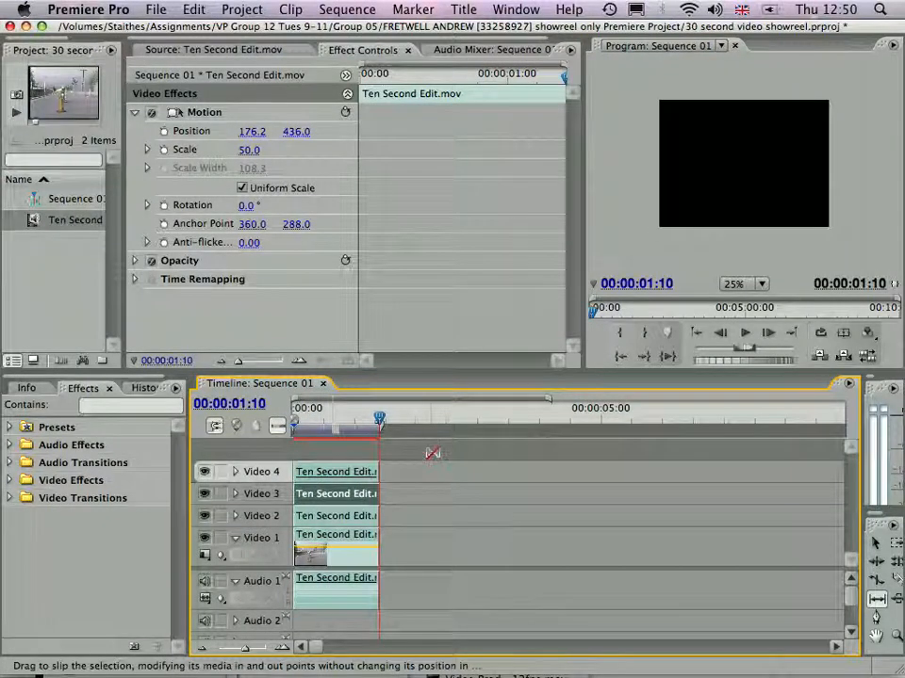
key("v")
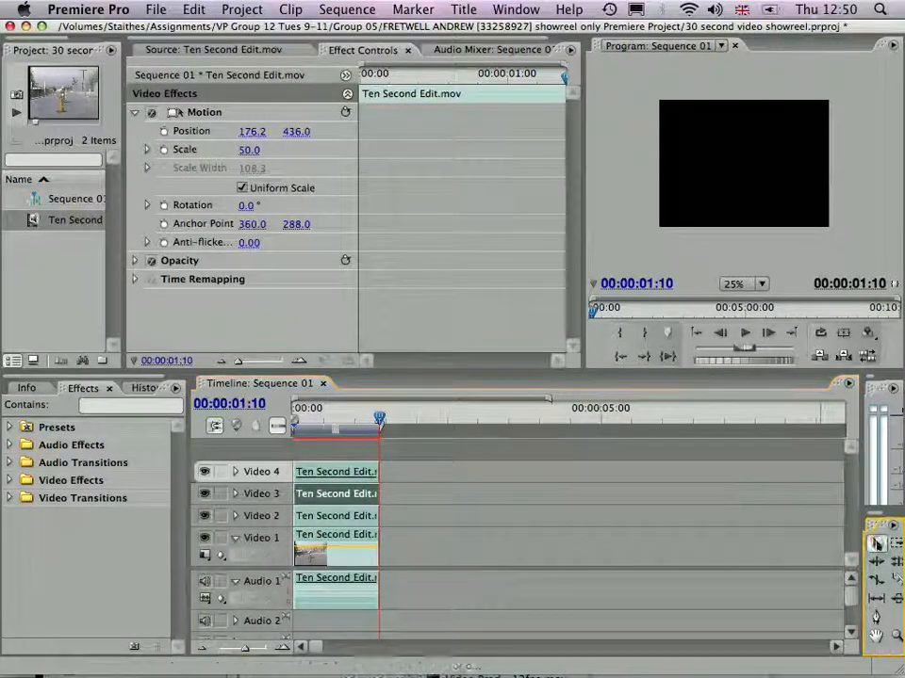
left_click(453, 447)
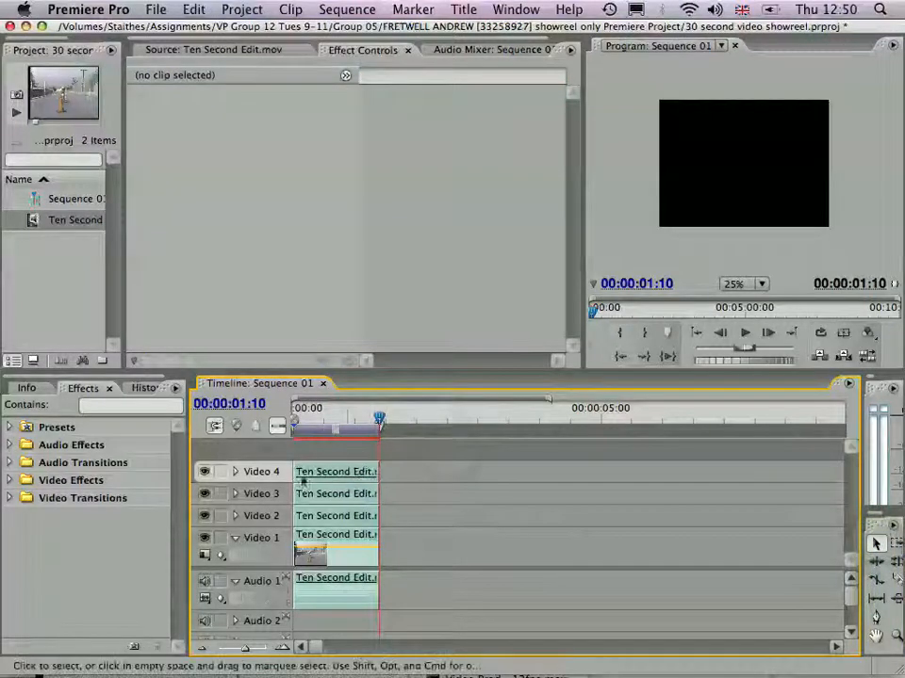
mouse_move(379, 418)
left_mouse_down()
mouse_move(320, 419)
mouse_move(380, 418)
left_mouse_up()
Mark Ten Second Edit.mov from 00:00:15:12 to 00:00:16:02 in the source and place that section on Video 2 directly after the existing clip.
double_click(32, 219)
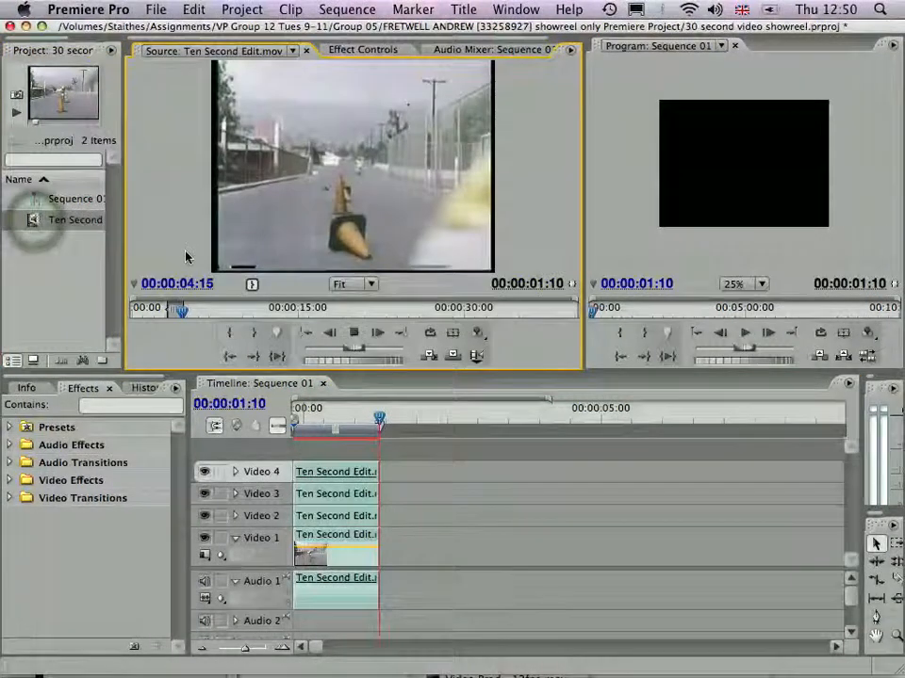
key("space")
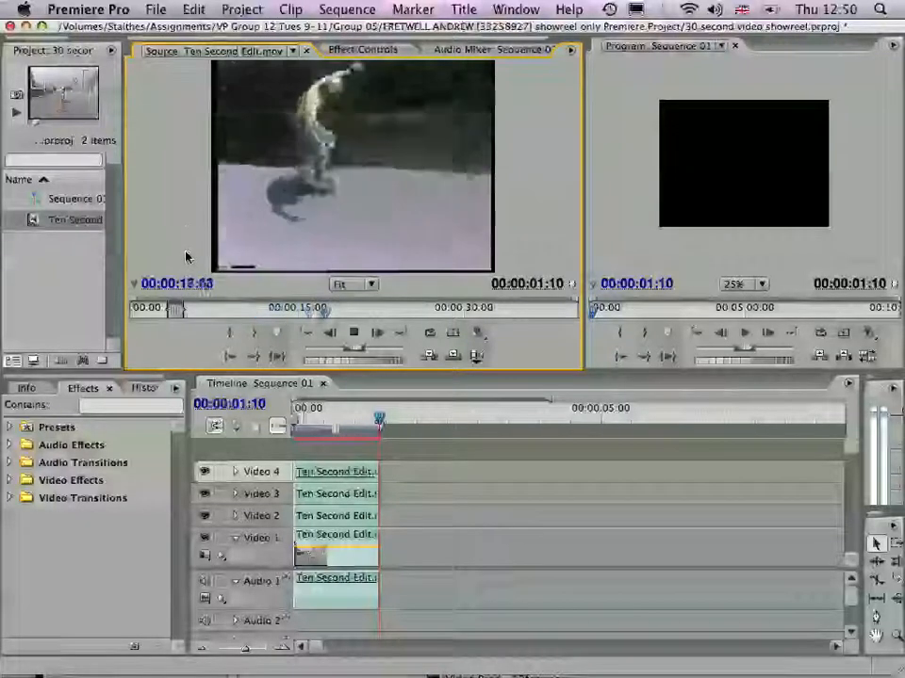
key("k")
key("j")
key("k")
key("i")
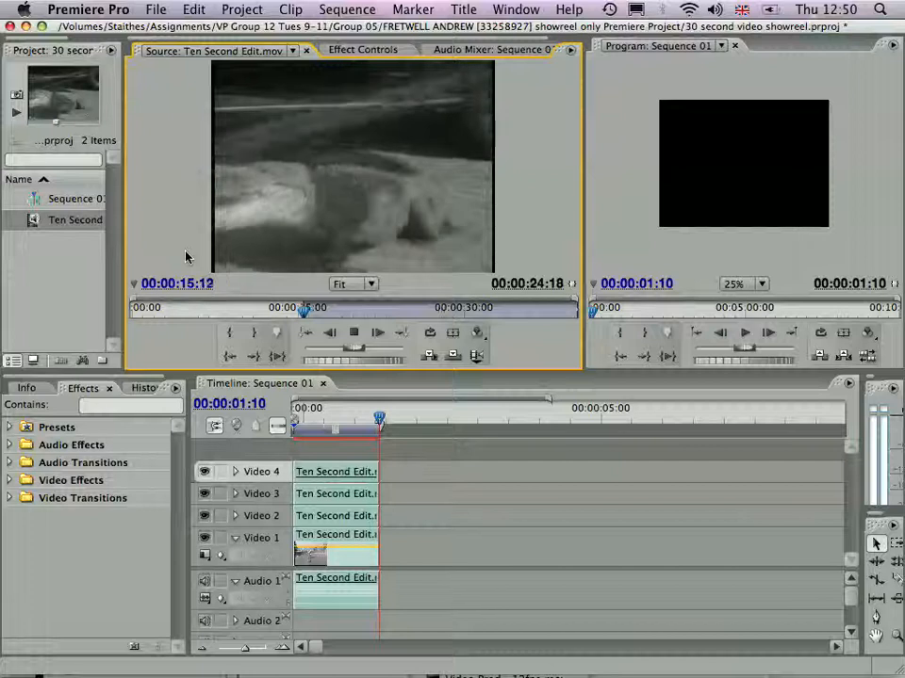
key("l")
key("j")
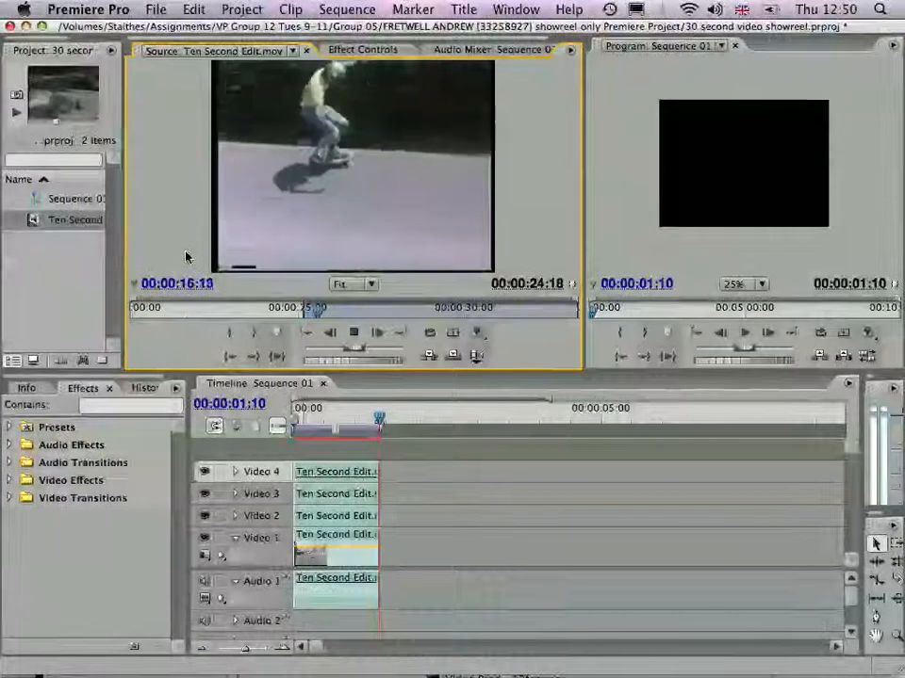
key("k")
key("o")
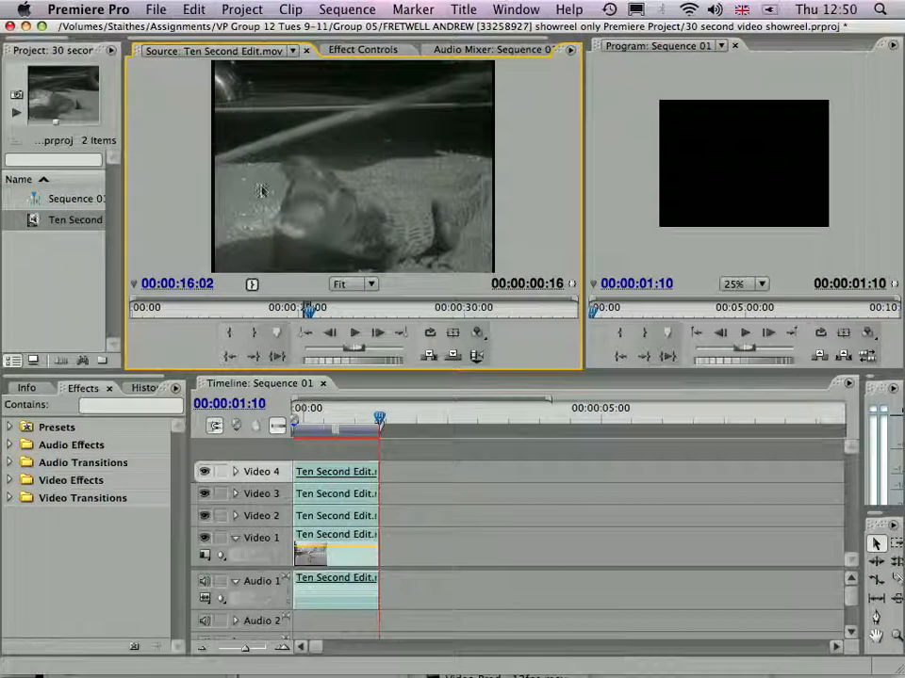
left_click_drag(303, 215, 387, 519)
Copy the first Video 2 clip and paste its attributes onto the newly added clip beside it.
mouse_move(376, 419)
left_mouse_down()
mouse_move(355, 417)
mouse_move(386, 421)
mouse_move(373, 420)
left_mouse_up()
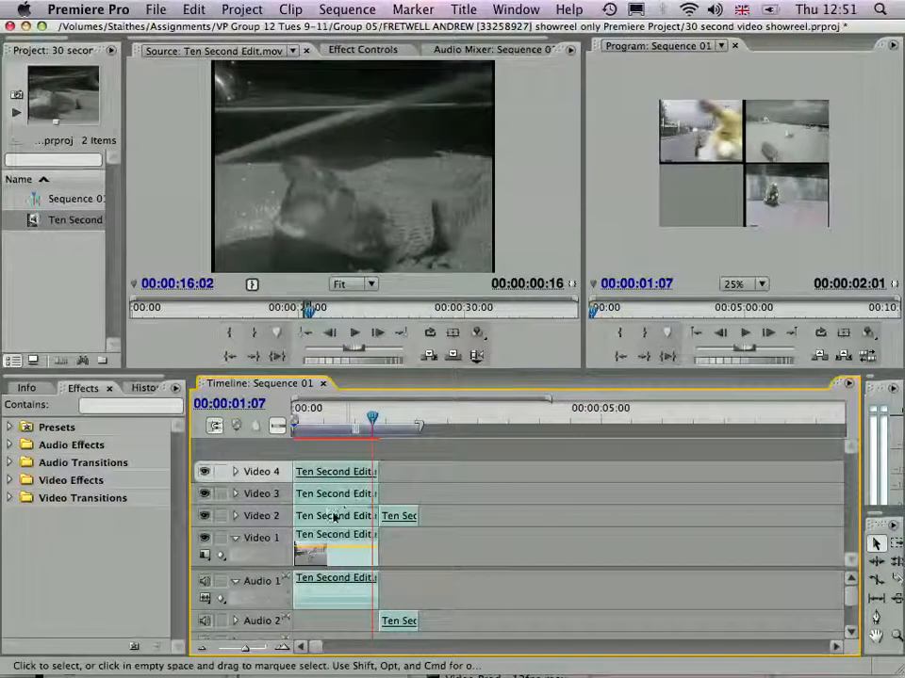
left_click(323, 518)
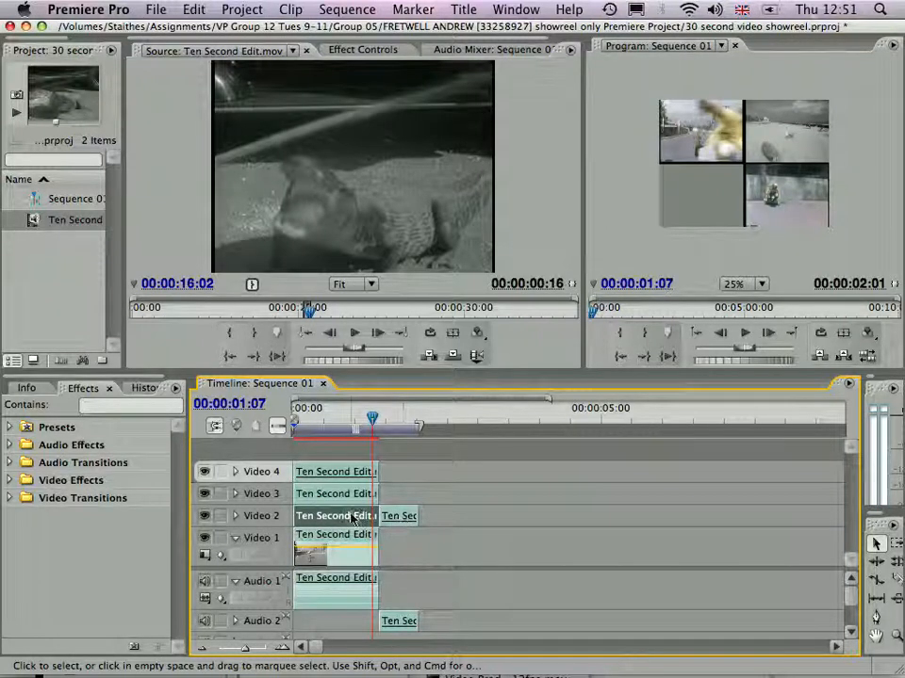
right_click(336, 520)
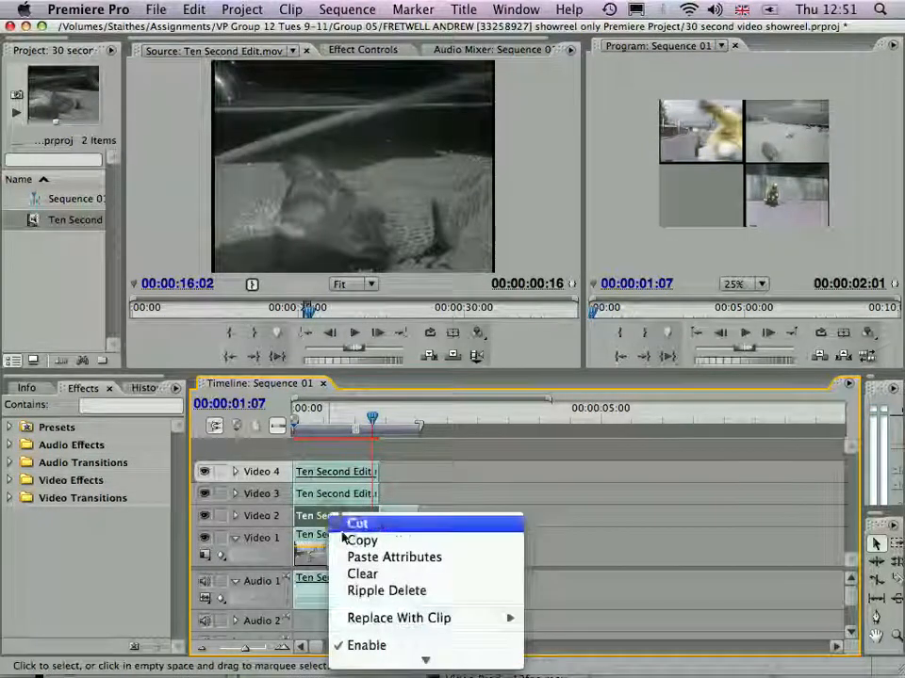
left_click(359, 539)
right_click(396, 518)
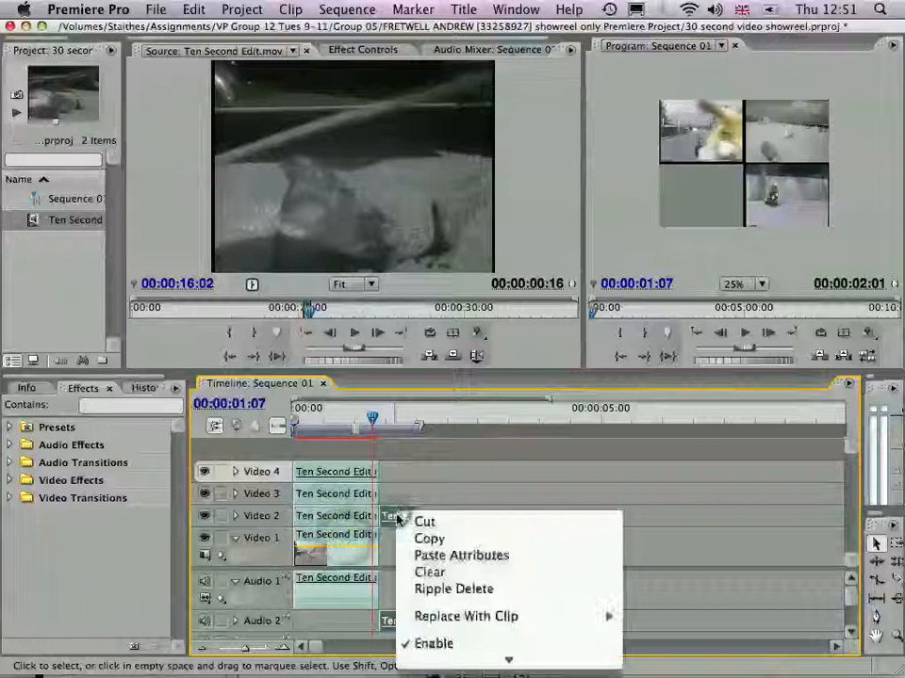
left_click(413, 556)
mouse_move(372, 418)
left_mouse_down()
mouse_move(347, 418)
mouse_move(390, 422)
mouse_move(364, 417)
mouse_move(377, 420)
mouse_move(364, 429)
mouse_move(387, 427)
mouse_move(374, 431)
left_mouse_up()
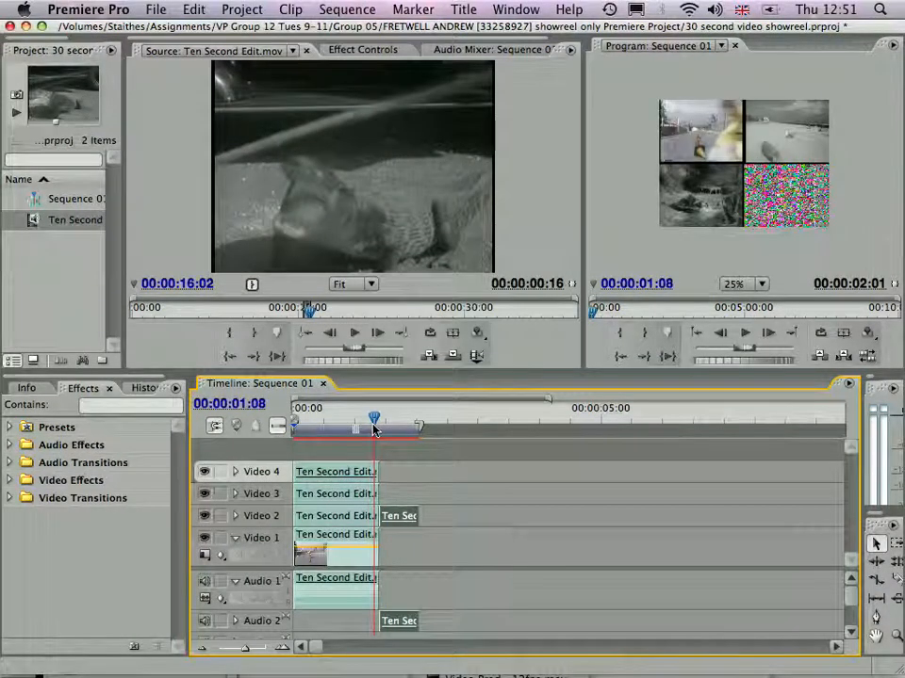